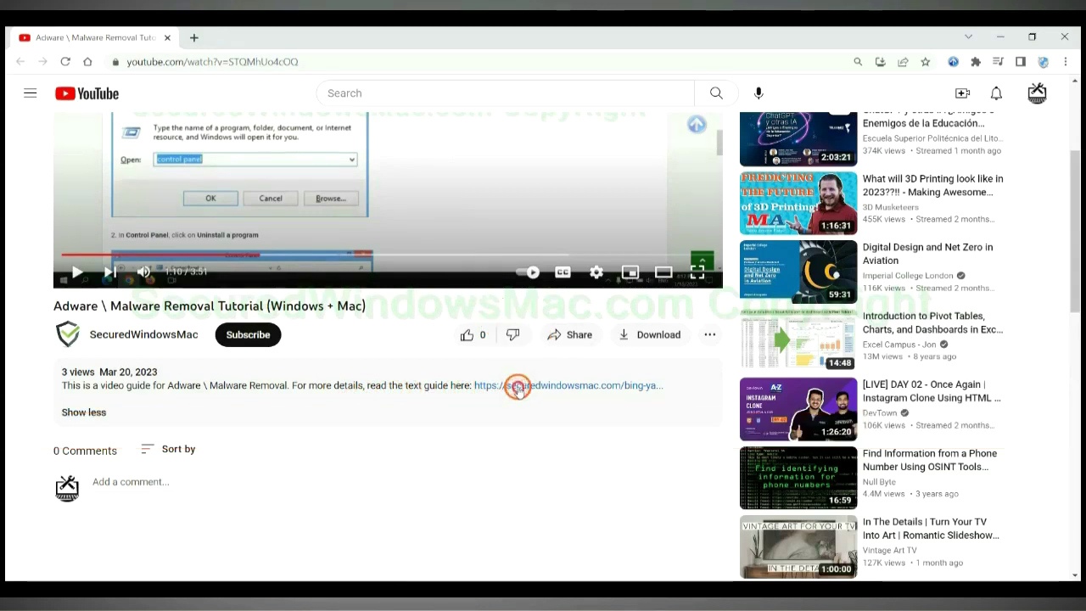
- Open the securedwindowsmac.com 'Bing \ Yahoo Redirect' removal guide from the video description in a new tab
{"action": "left_click", "coordinate": [517, 387]}
- Scroll the guide to the 'Instant Automatic Removal (Win OS + Mac OS)' section and its SpyHunter download buttons
{"action": "mouse_move", "coordinate": [488, 312]}
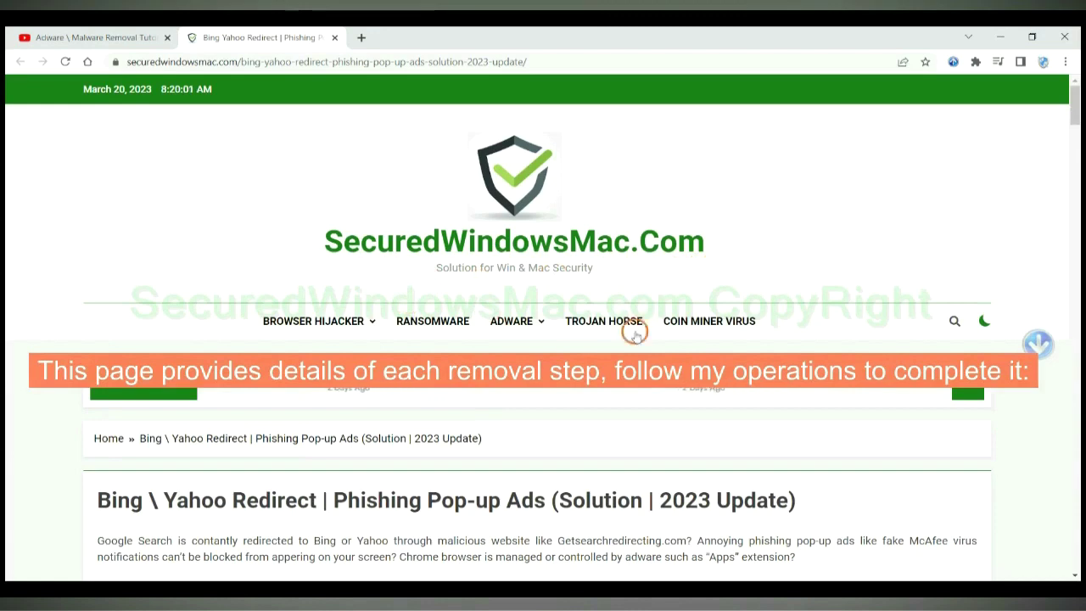
{"action": "scroll", "coordinate": [633, 328], "scroll_direction": "down", "scroll_amount": 10}
{"action": "scroll", "coordinate": [590, 377], "scroll_direction": "down", "scroll_amount": 6}
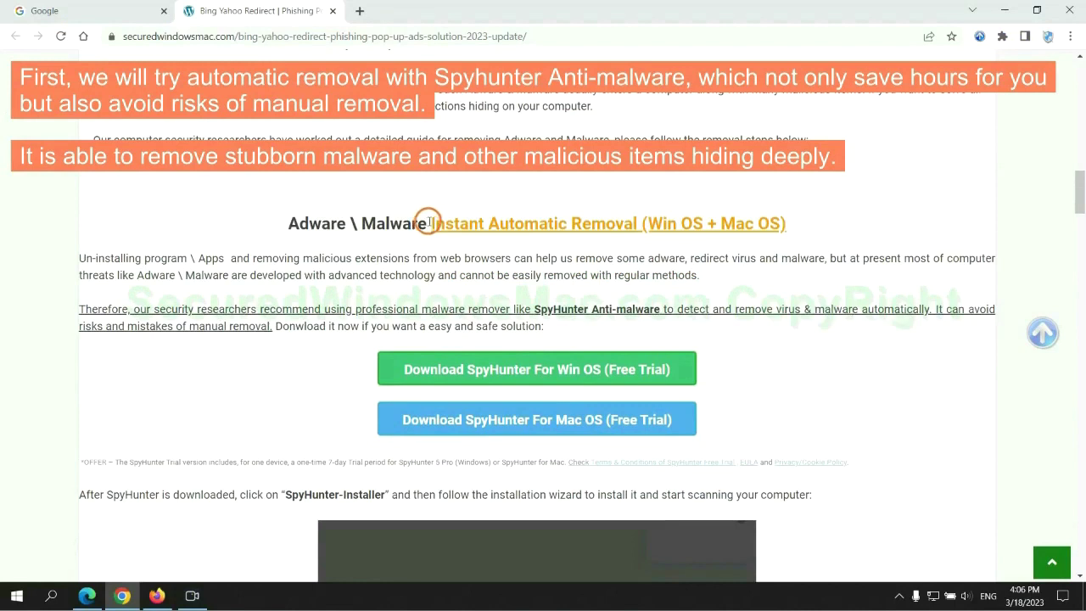
{"action": "left_click_drag", "start_coordinate": [428, 222], "coordinate": [634, 222]}
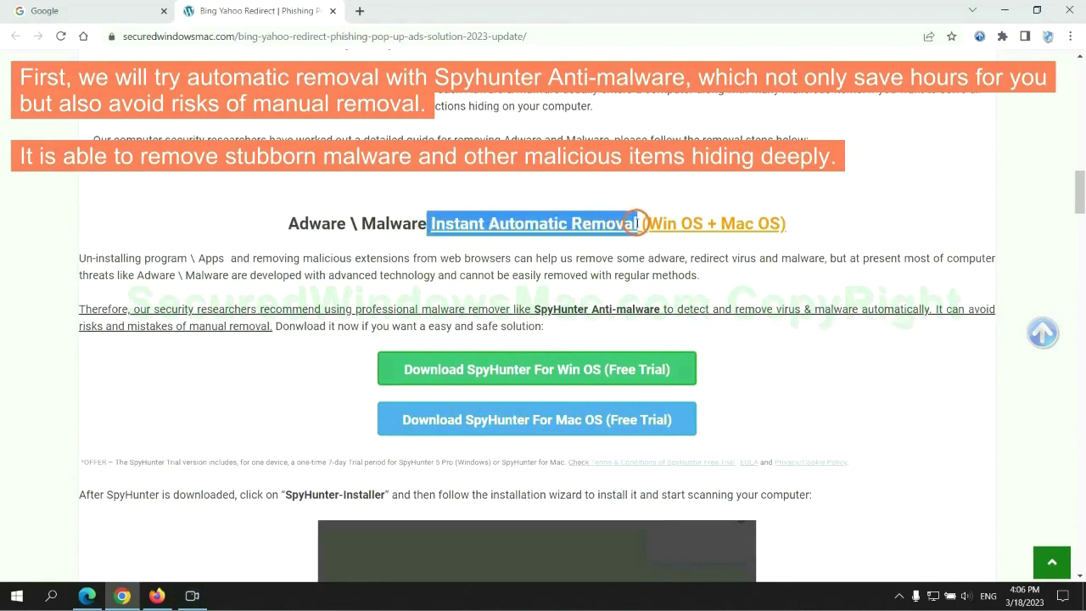
{"action": "left_click", "coordinate": [542, 190]}
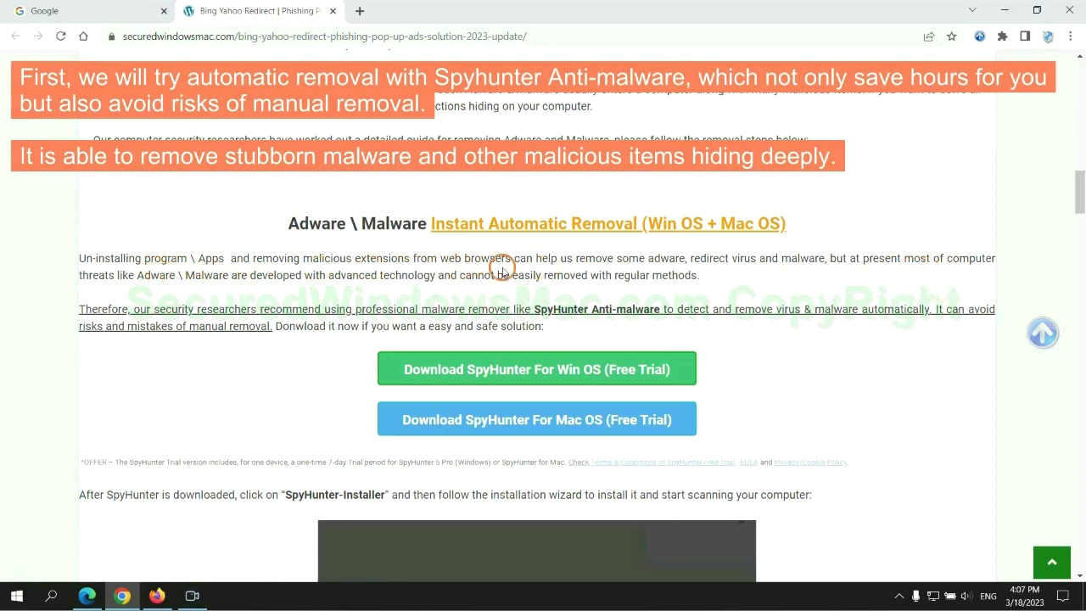
{"action": "scroll", "coordinate": [537, 300], "scroll_direction": "down", "scroll_amount": 1}
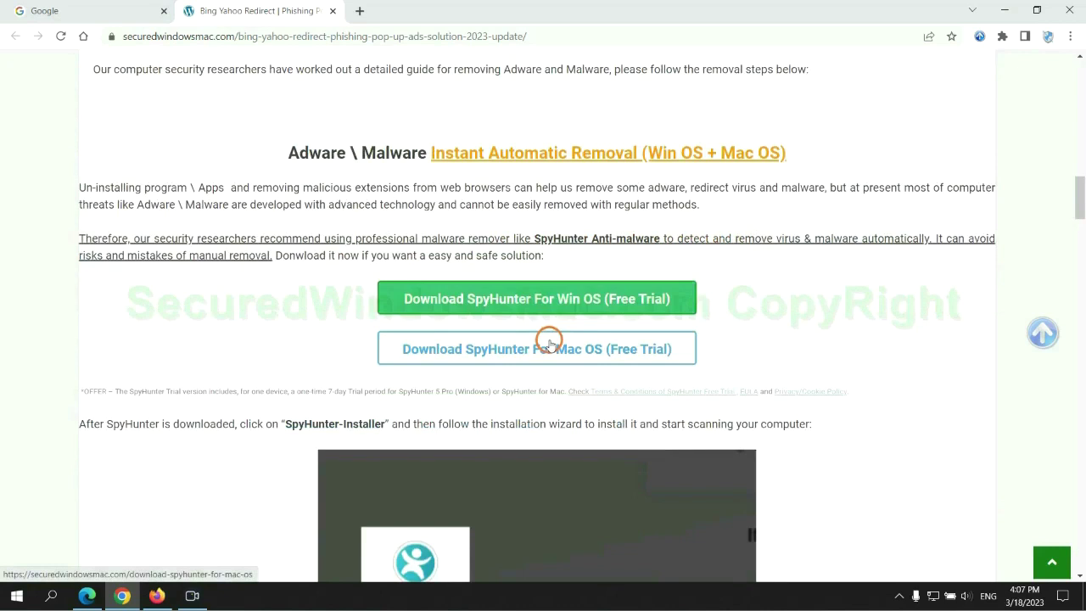
- Download the SpyHunter installer for Windows and keep it despite Chrome's warning
{"action": "scroll", "coordinate": [548, 340], "scroll_direction": "down", "scroll_amount": 1}
{"action": "scroll", "coordinate": [538, 314], "scroll_direction": "down", "scroll_amount": 1}
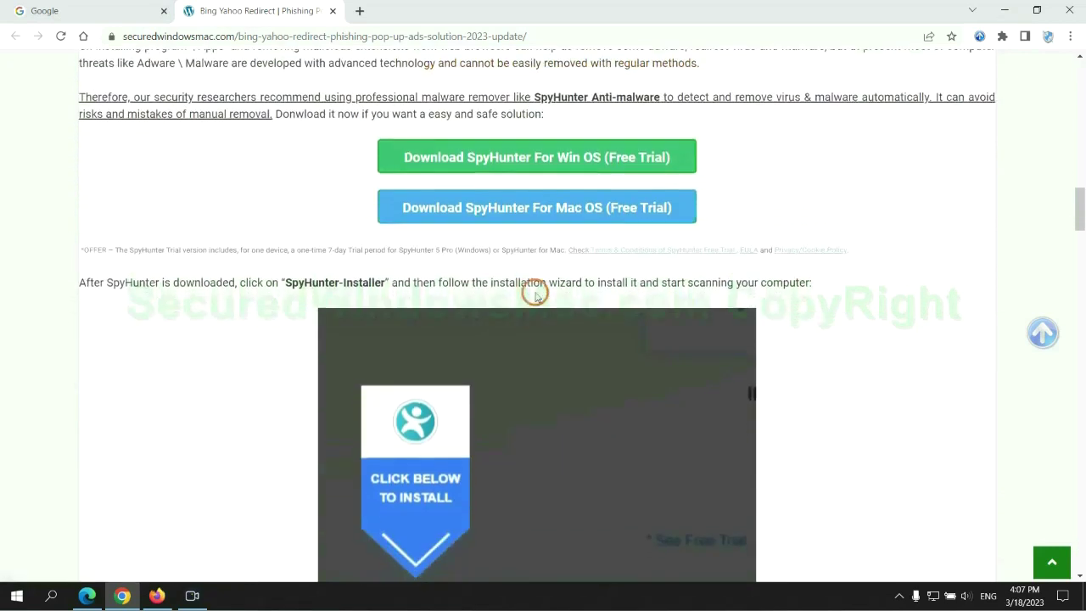
{"action": "left_click", "coordinate": [549, 163]}
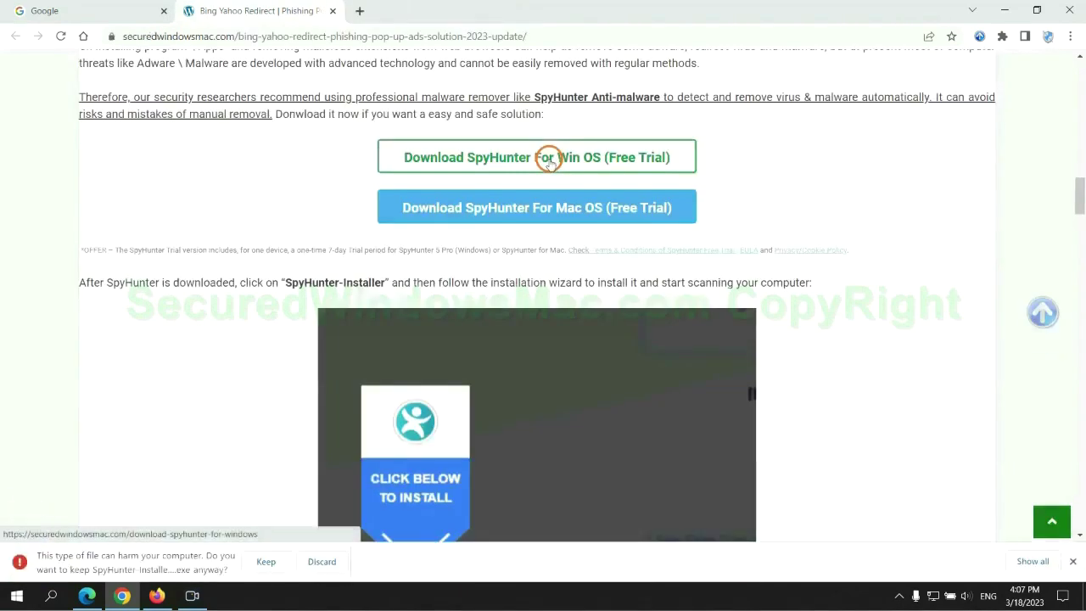
{"action": "left_click", "coordinate": [263, 561]}
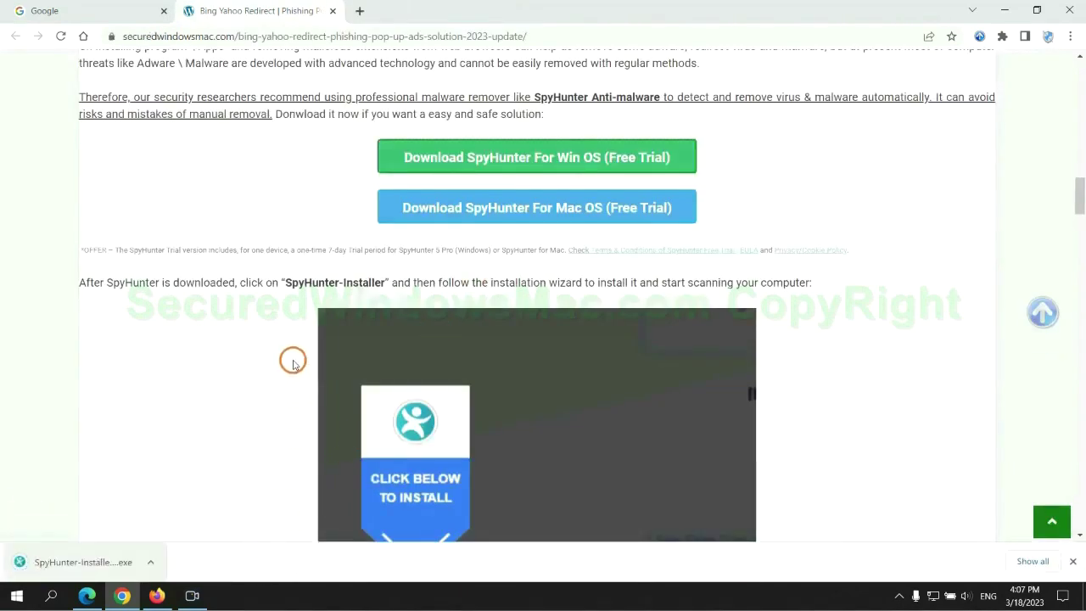
- Run the SpyHunter installer, continue past its introduction, and accept the EULA and privacy policy
{"action": "left_click", "coordinate": [105, 555]}
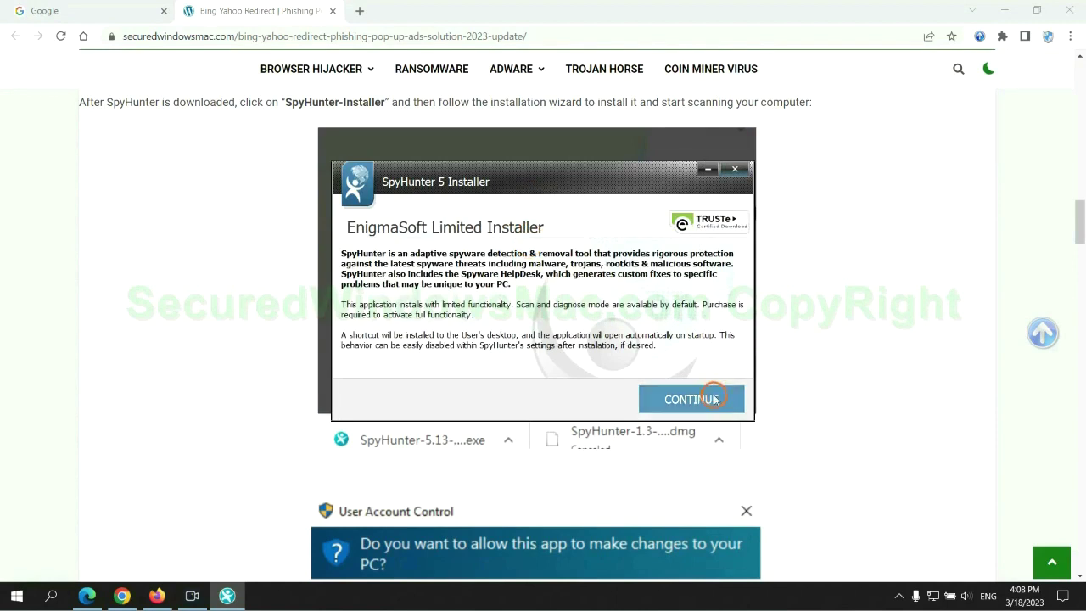
{"action": "left_click", "coordinate": [715, 399]}
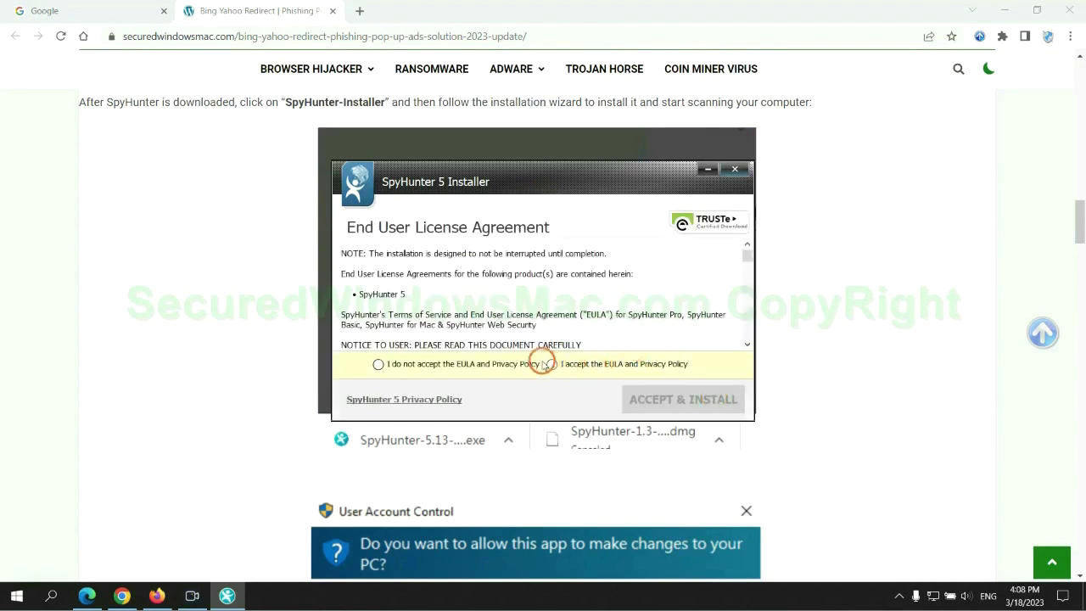
{"action": "left_click", "coordinate": [551, 364]}
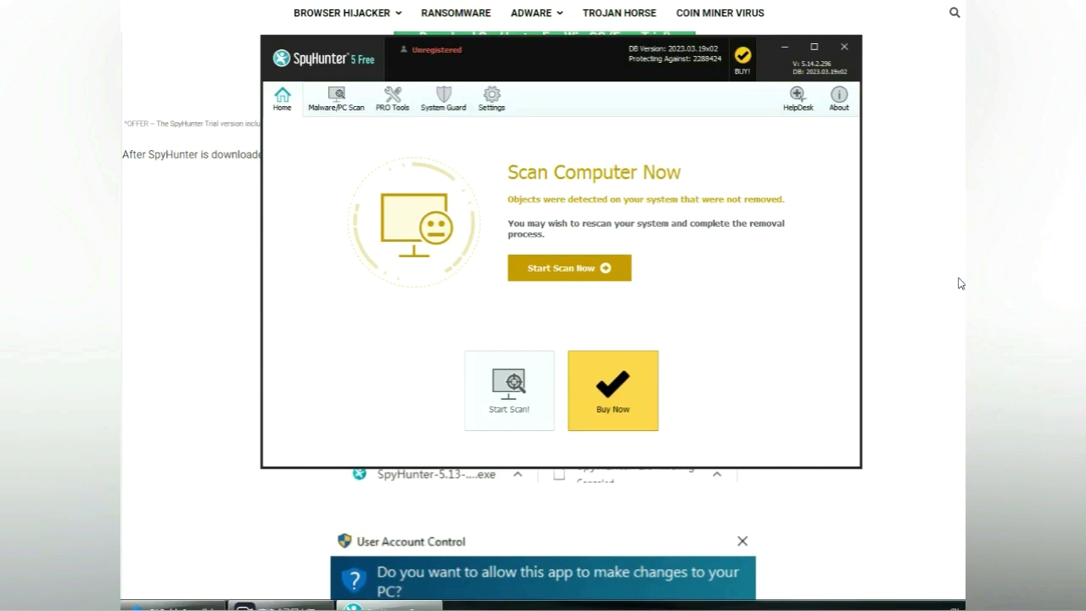
- Run a SpyHunter scan, continue past the 703 detected issues, and choose the FREE Trial (7-Days)
{"action": "left_click", "coordinate": [619, 268]}
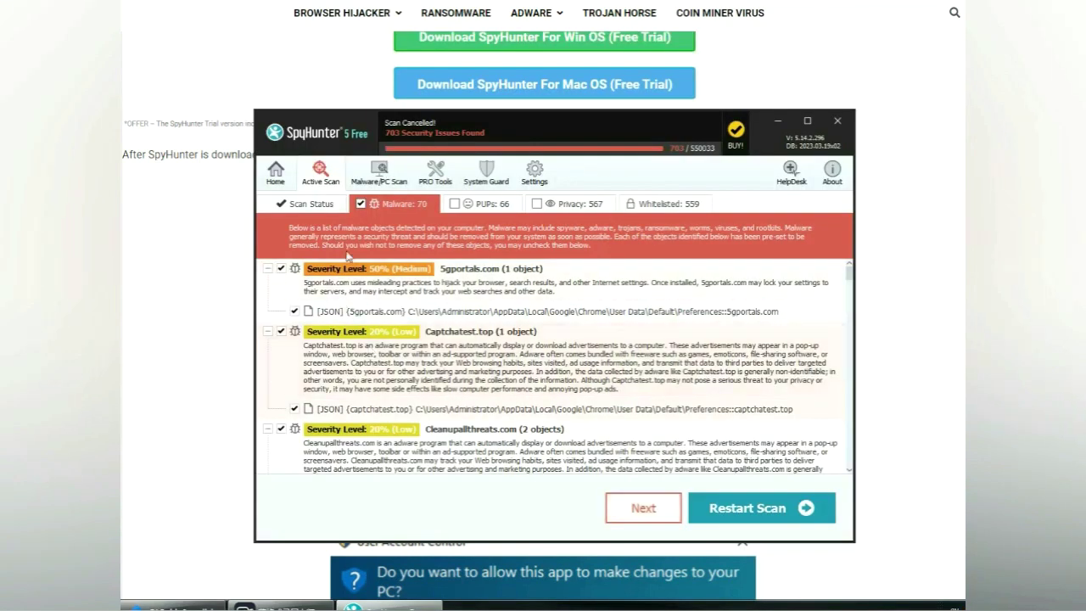
{"action": "left_click", "coordinate": [643, 508]}
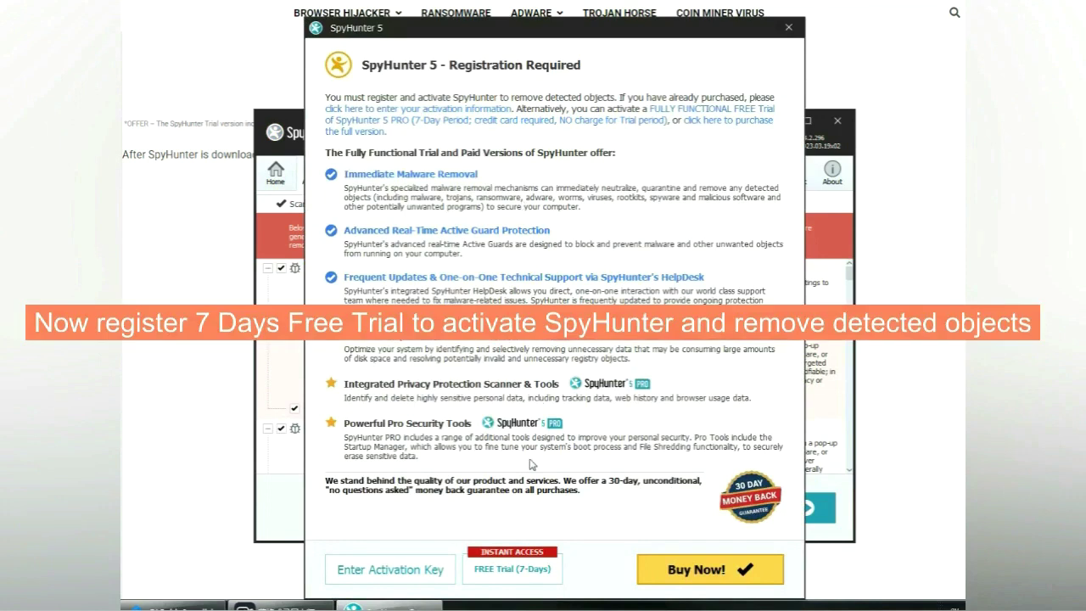
{"action": "left_click", "coordinate": [514, 571]}
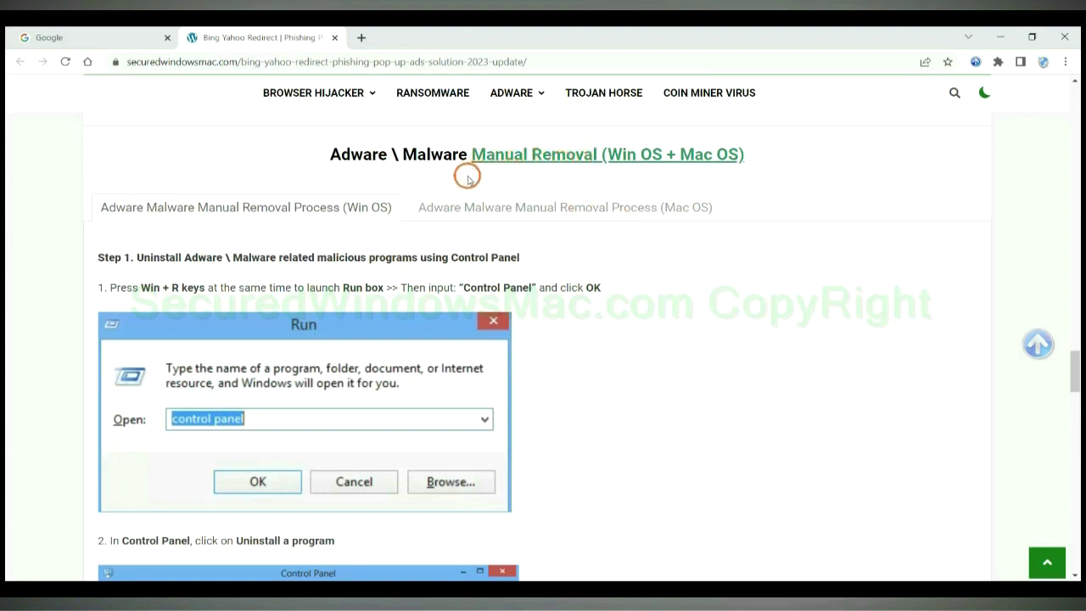
- Preview the guide's Mac OS manual removal steps next to the Win OS ones
{"action": "left_click_drag", "start_coordinate": [607, 156], "coordinate": [663, 156]}
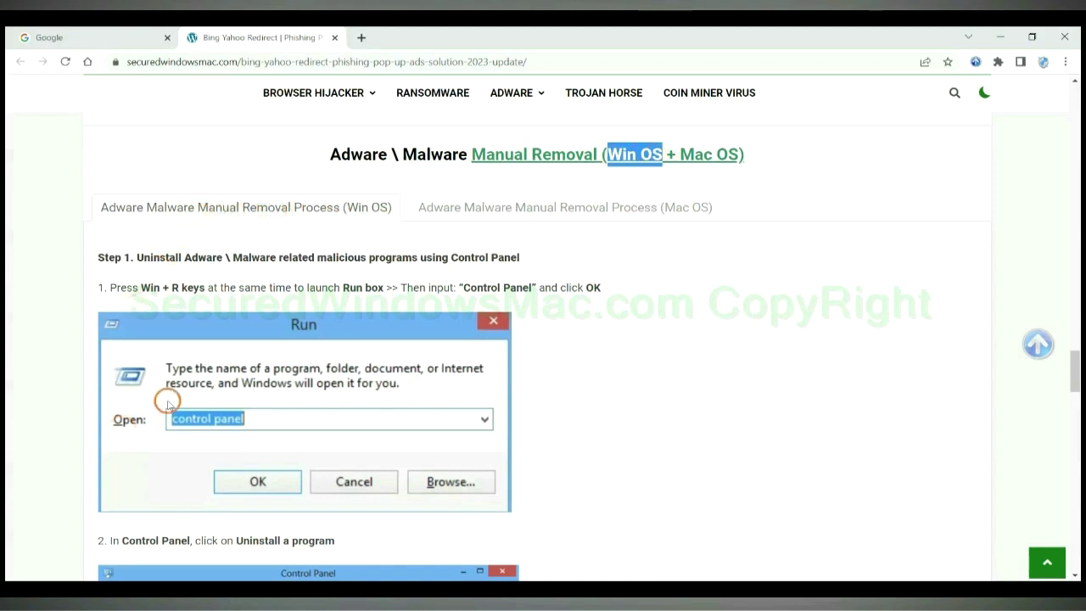
{"action": "left_click_drag", "start_coordinate": [679, 155], "coordinate": [737, 156]}
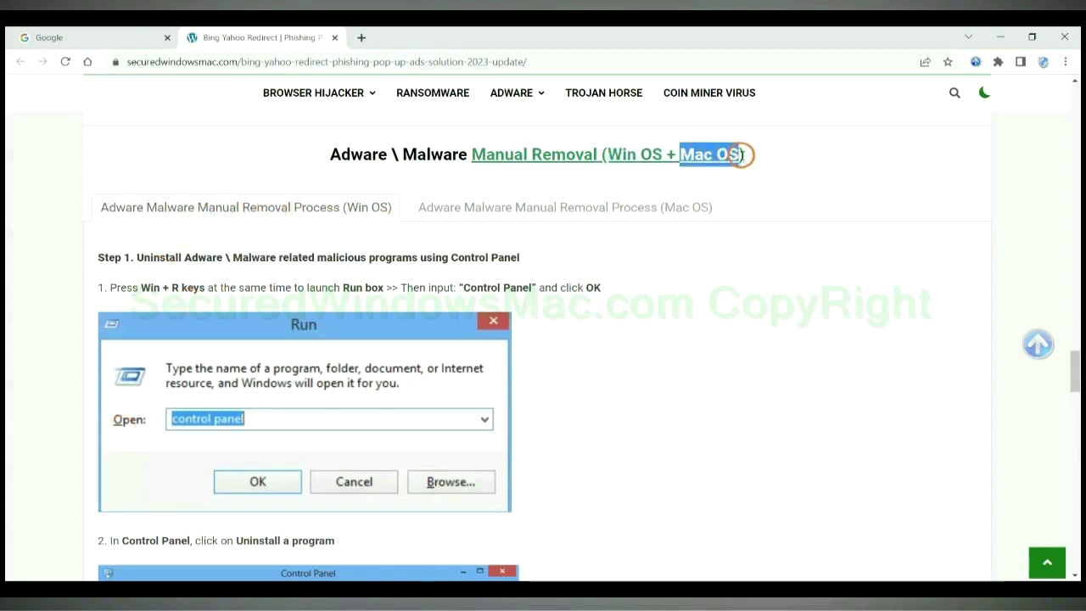
{"action": "left_click", "coordinate": [556, 204]}
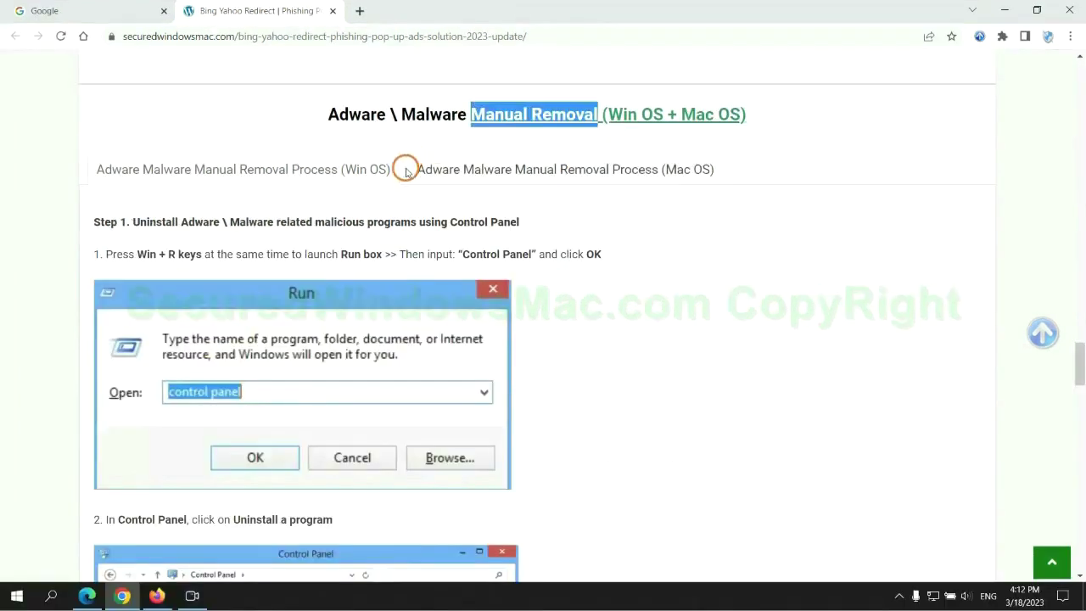
{"action": "scroll", "coordinate": [405, 296], "scroll_direction": "up", "scroll_amount": 2}
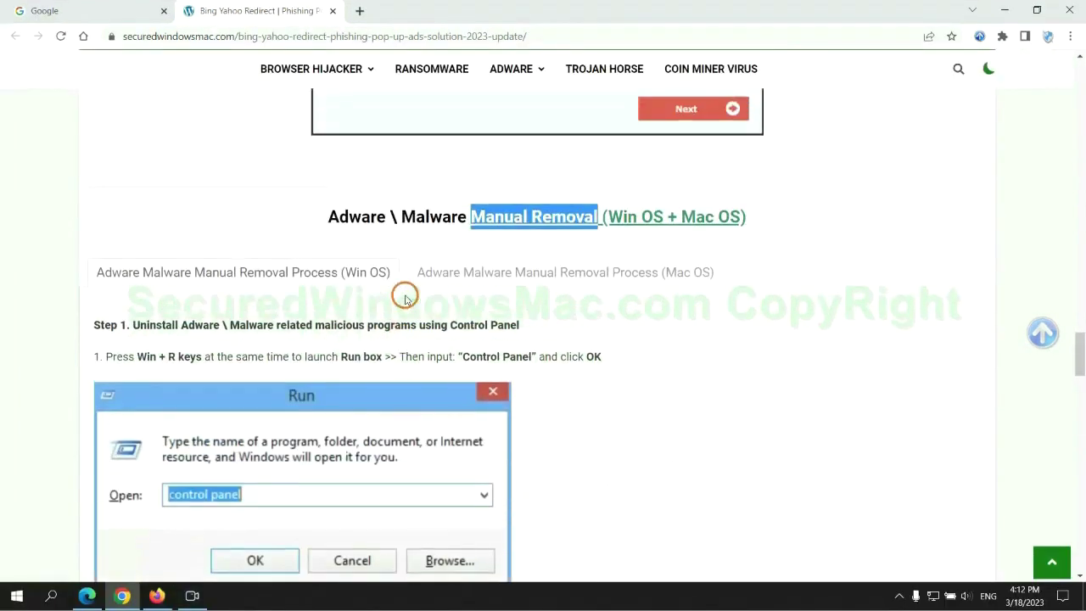
- Scroll to Windows Step 1 on uninstalling malicious programs through Control Panel
{"action": "scroll", "coordinate": [306, 229], "scroll_direction": "down", "scroll_amount": 2}
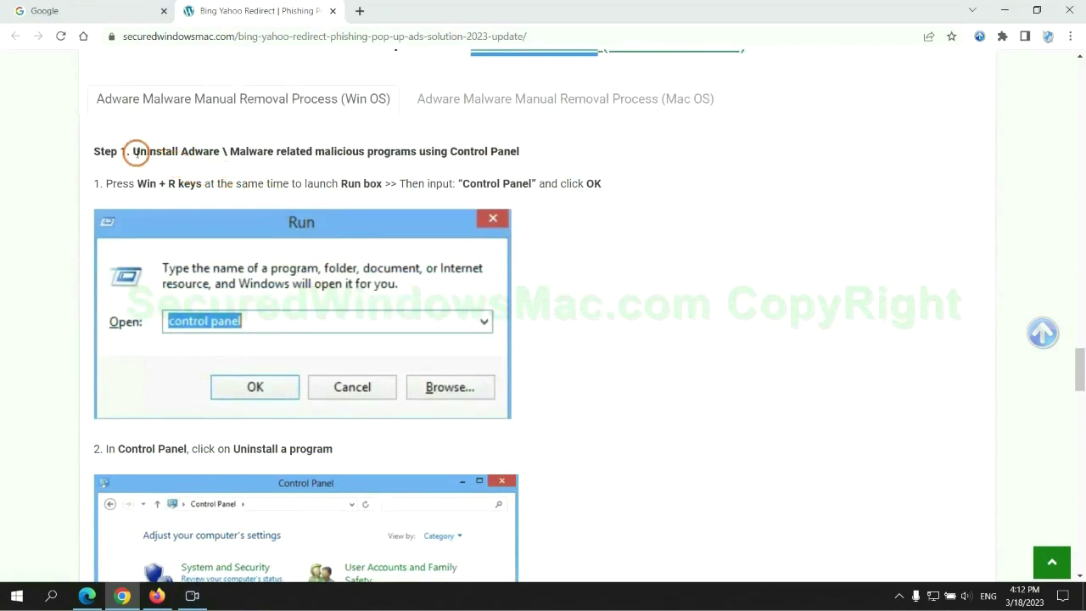
{"action": "left_click_drag", "start_coordinate": [148, 155], "coordinate": [416, 155]}
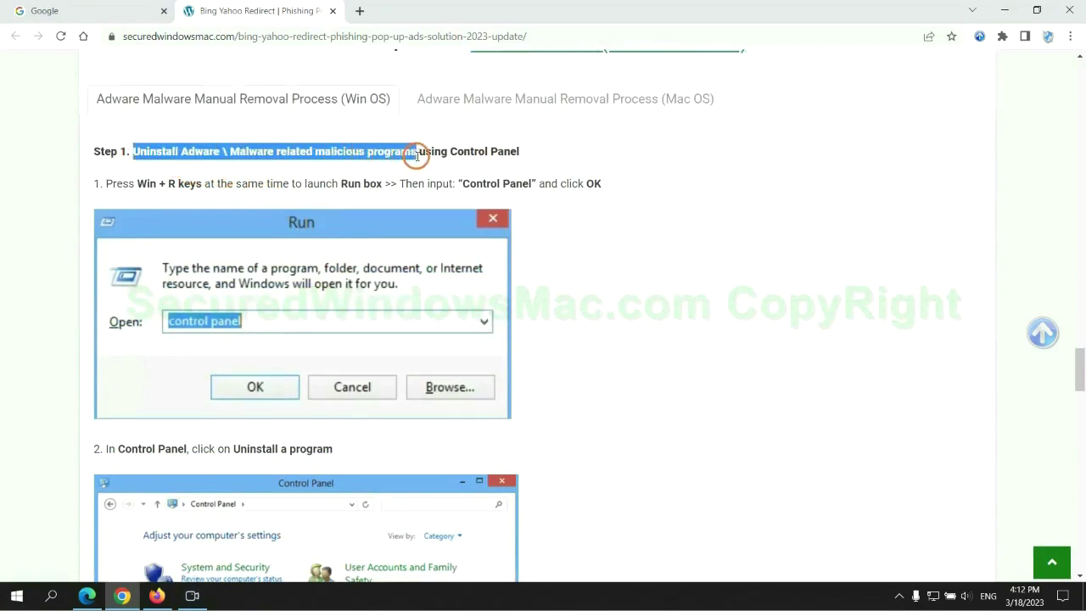
{"action": "left_click", "coordinate": [722, 223]}
{"action": "scroll", "coordinate": [675, 223], "scroll_direction": "down", "scroll_amount": 2}
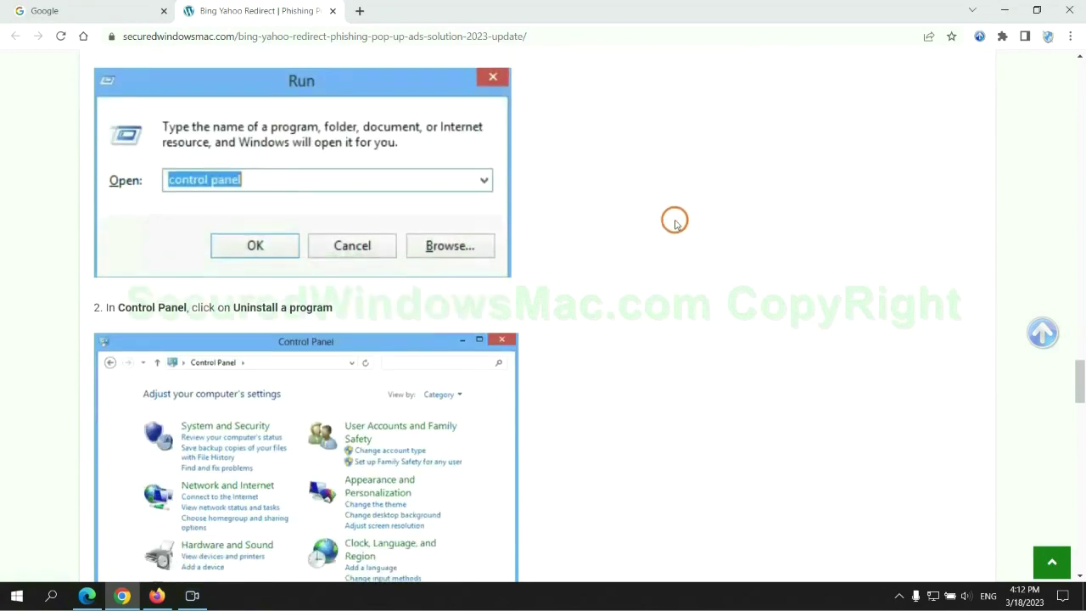
- Launch Control Panel by running 'control panel' from the Run box
{"action": "key", "text": "super+r"}
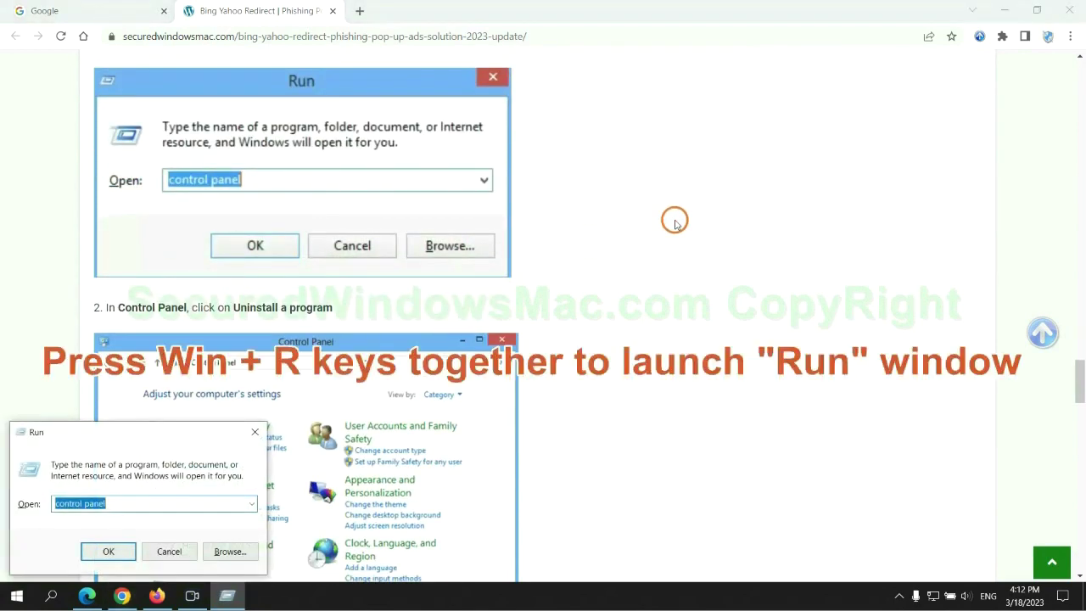
{"action": "type", "text": "control"}
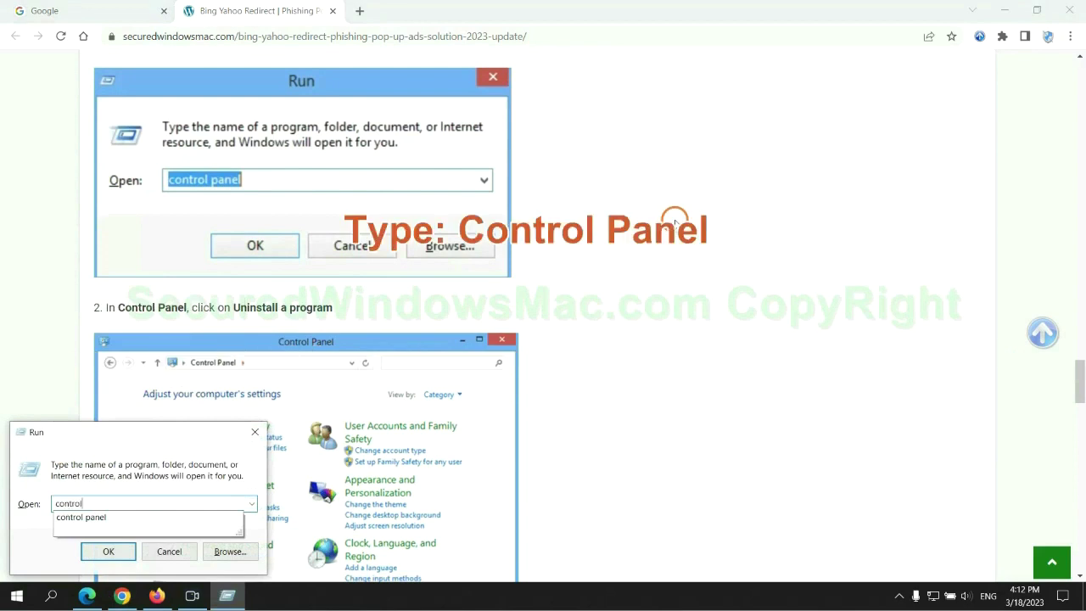
{"action": "type", "text": " panel"}
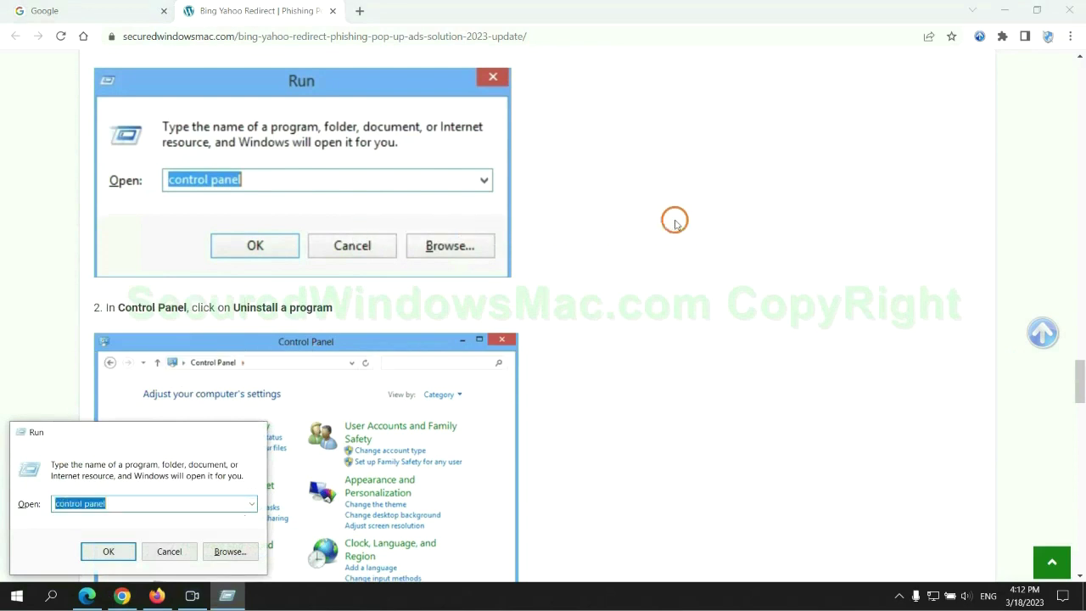
{"action": "key", "text": "Return"}
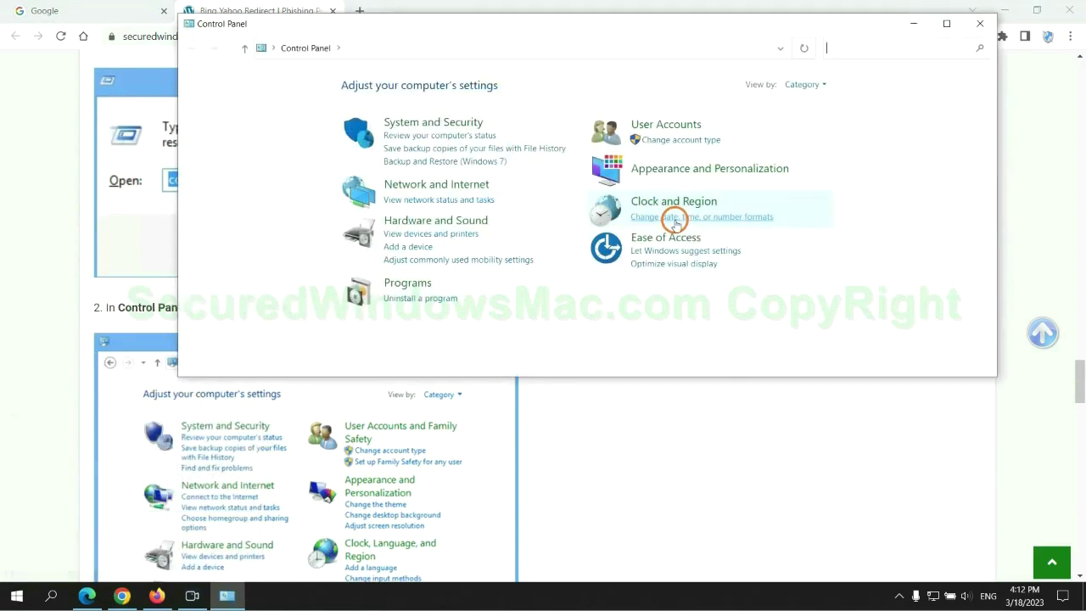
- Check the 31 installed programs, inspecting Lantern's Uninstall/Change option, then close Programs and Features
{"action": "left_click", "coordinate": [424, 298]}
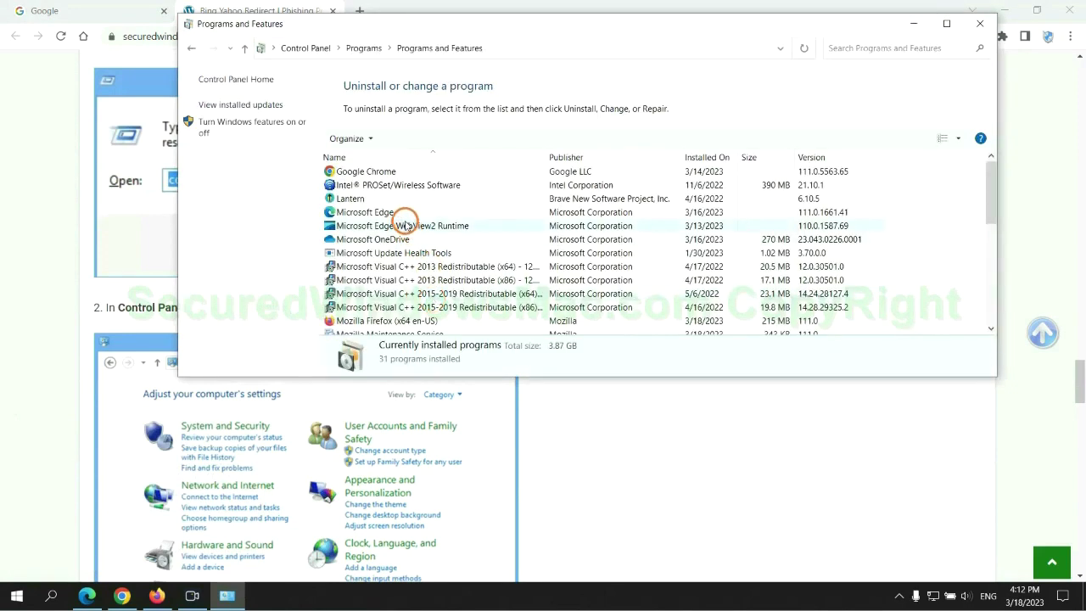
{"action": "left_click", "coordinate": [348, 199]}
{"action": "right_click", "coordinate": [379, 206]}
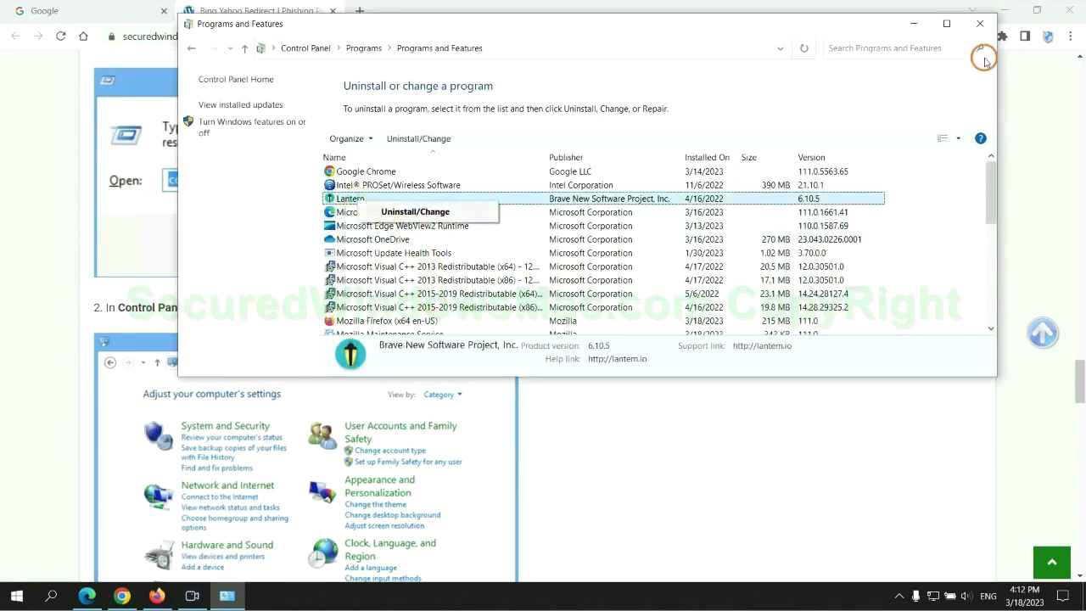
{"action": "left_click", "coordinate": [980, 23]}
{"action": "left_click", "coordinate": [980, 23]}
{"action": "scroll", "coordinate": [319, 363], "scroll_direction": "down", "scroll_amount": 5}
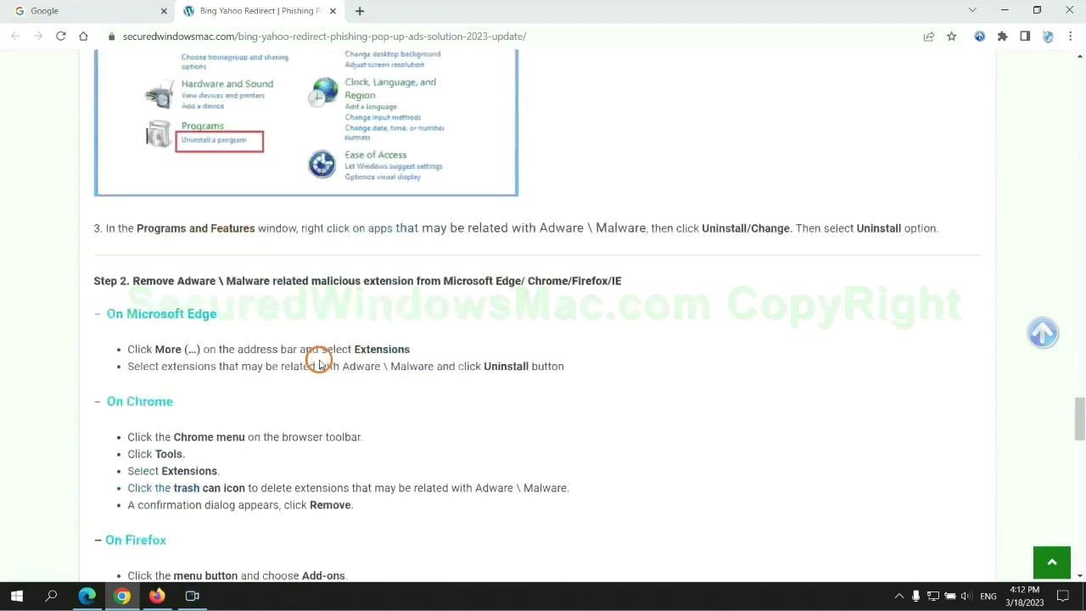
- Remove the McAfee WebAdvisor extension from Edge and close the Extensions page
{"action": "left_click_drag", "start_coordinate": [307, 251], "coordinate": [416, 247]}
{"action": "left_click", "coordinate": [305, 288]}
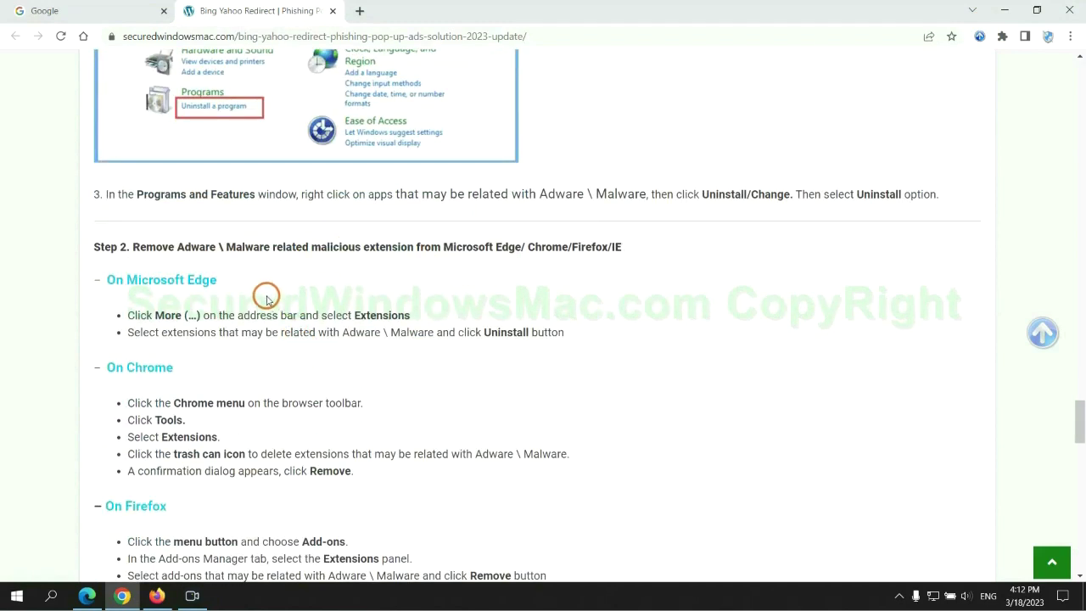
{"action": "left_click", "coordinate": [93, 592]}
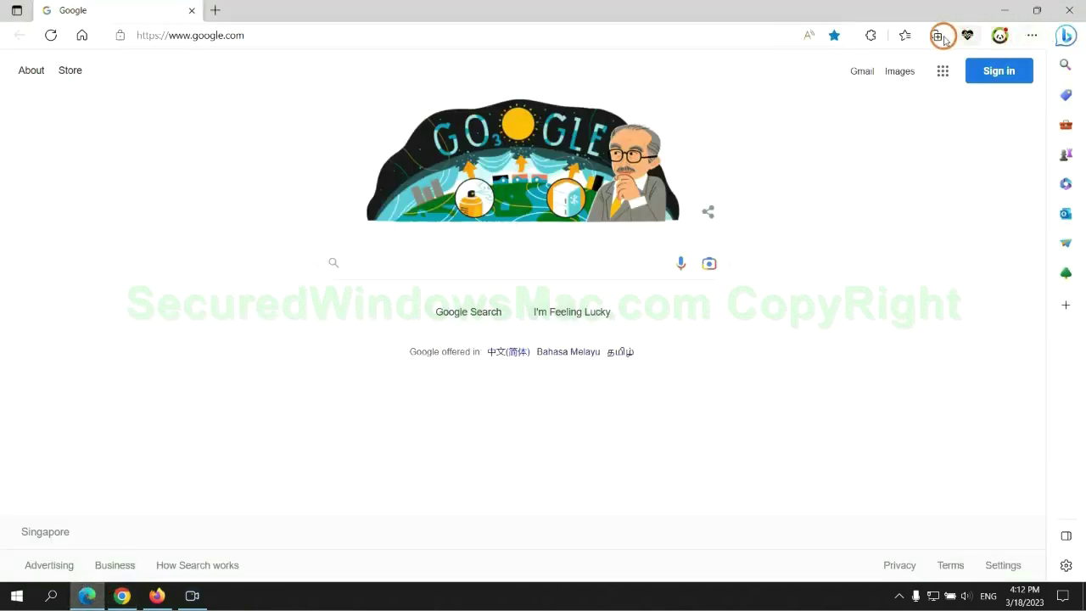
{"action": "left_click", "coordinate": [898, 37]}
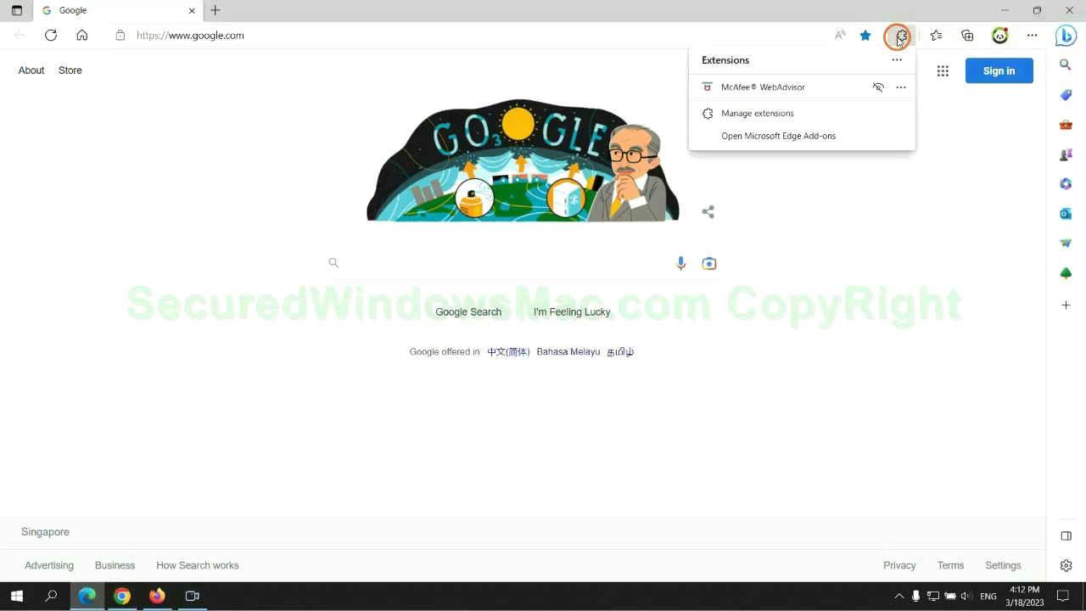
{"action": "left_click", "coordinate": [752, 113]}
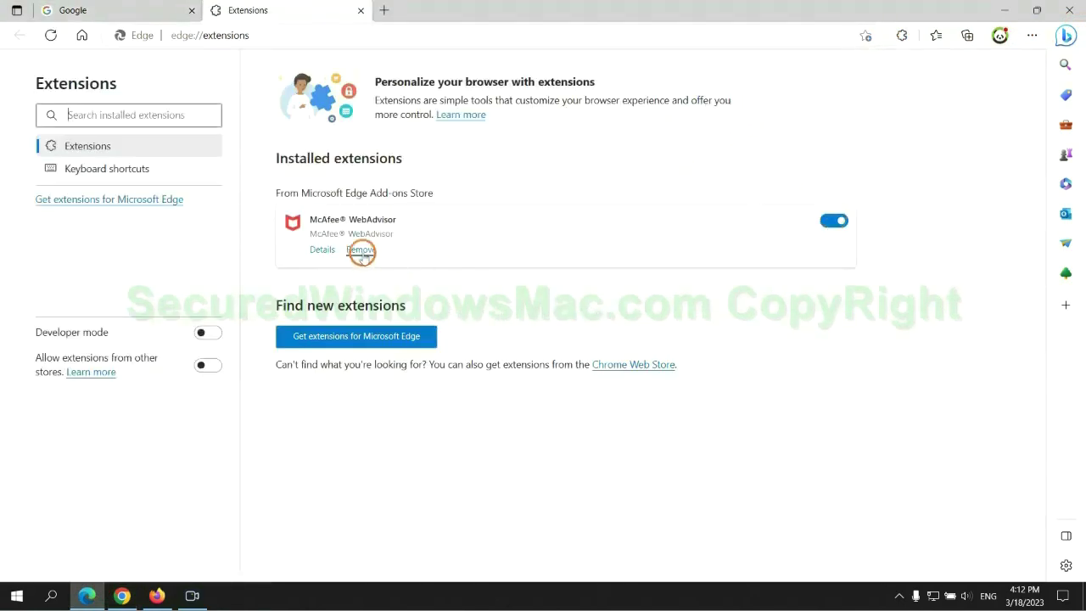
{"action": "left_click", "coordinate": [361, 251]}
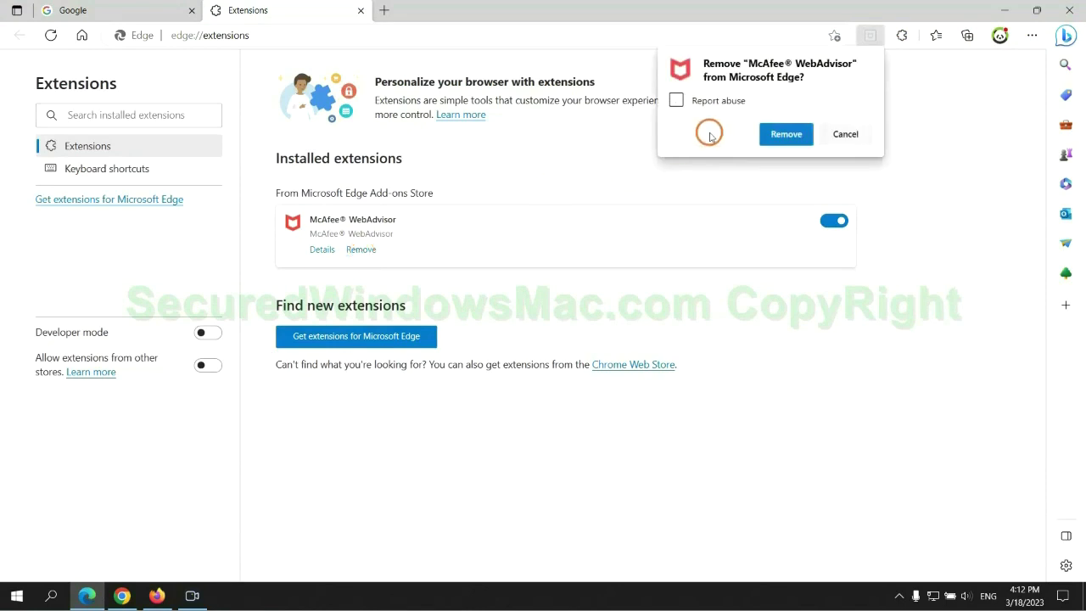
{"action": "left_click", "coordinate": [780, 134]}
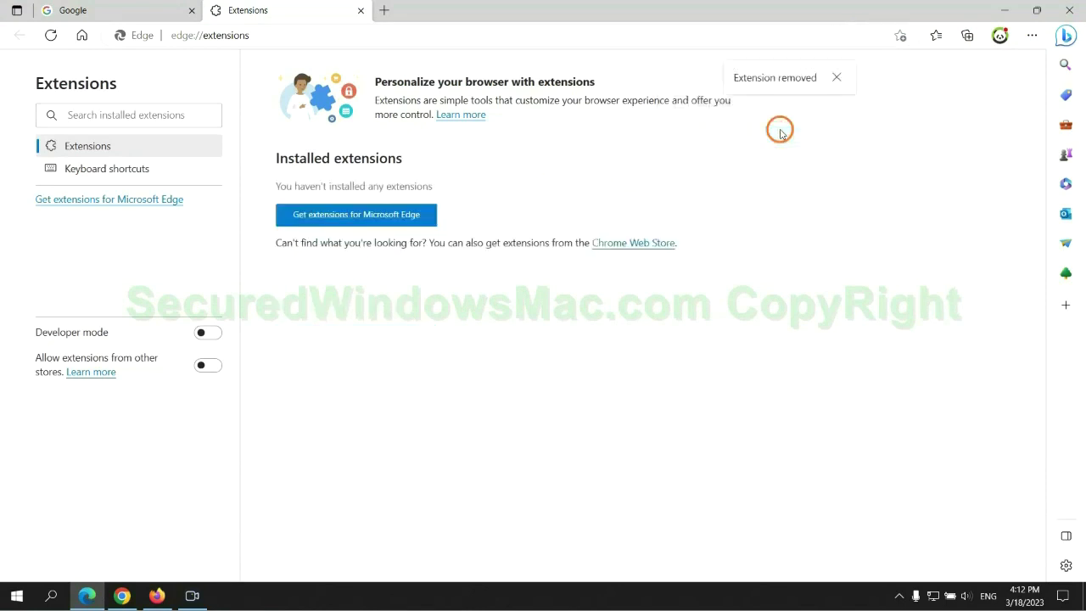
{"action": "left_click", "coordinate": [360, 11]}
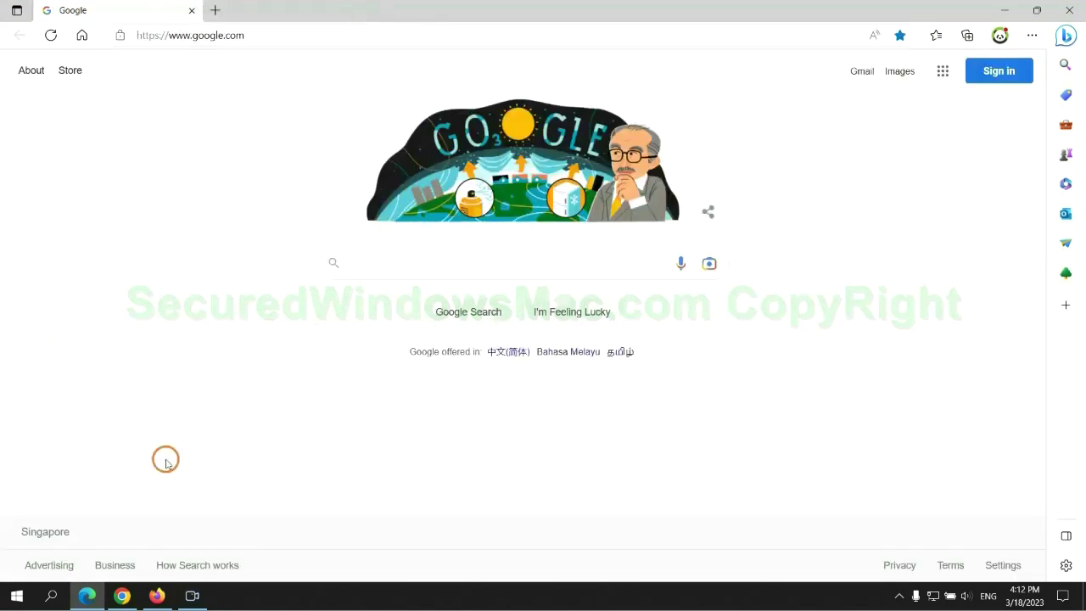
- Remove the Ecosia extension from Chrome and close the Ecosia farewell tab
{"action": "left_click", "coordinate": [124, 596]}
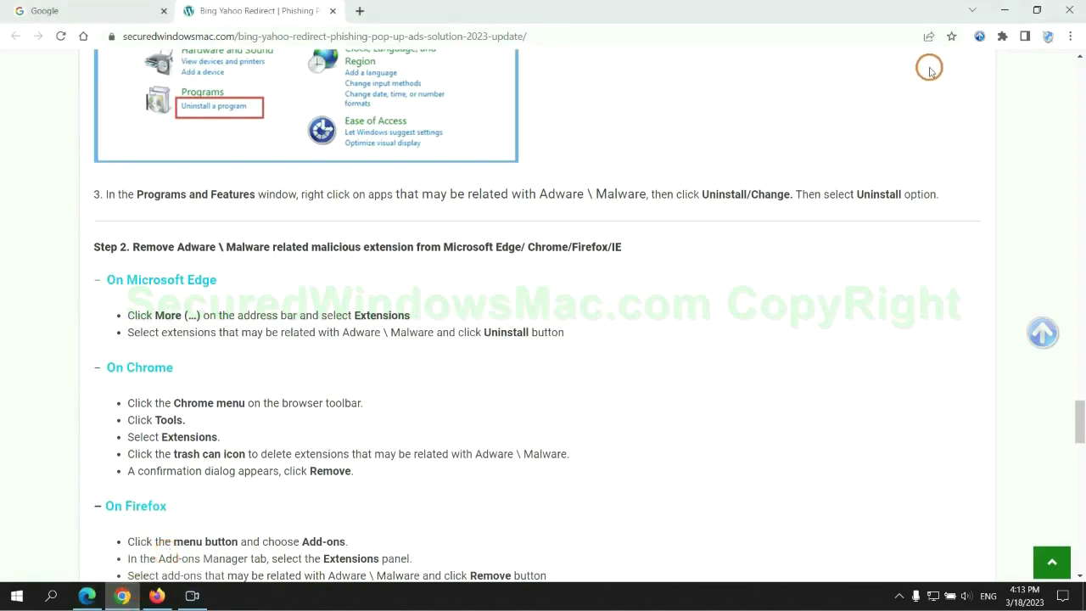
{"action": "left_click", "coordinate": [1001, 36]}
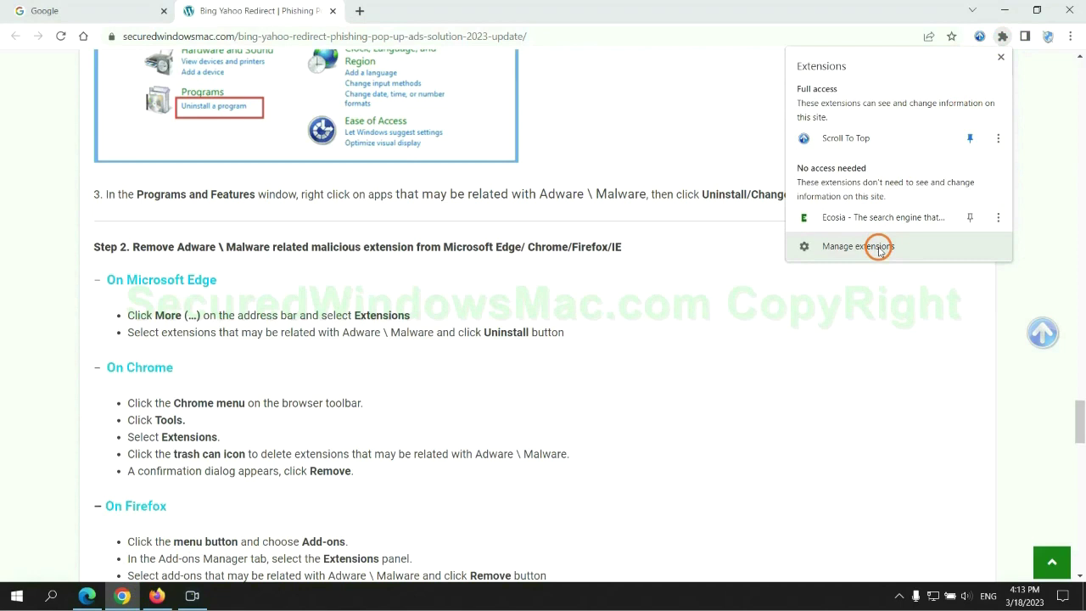
{"action": "left_click", "coordinate": [884, 247]}
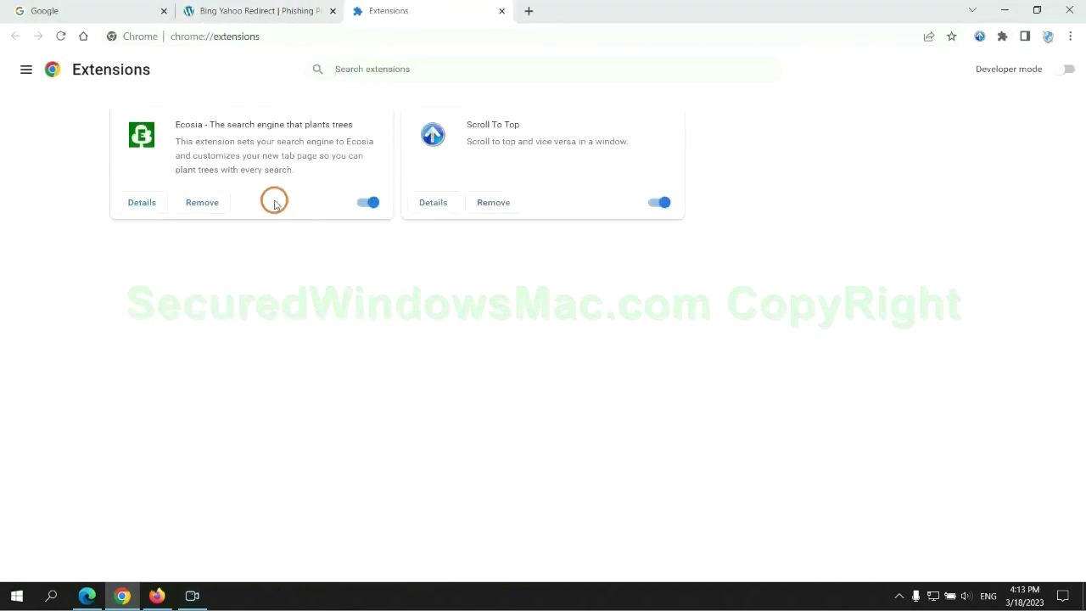
{"action": "left_click", "coordinate": [202, 202]}
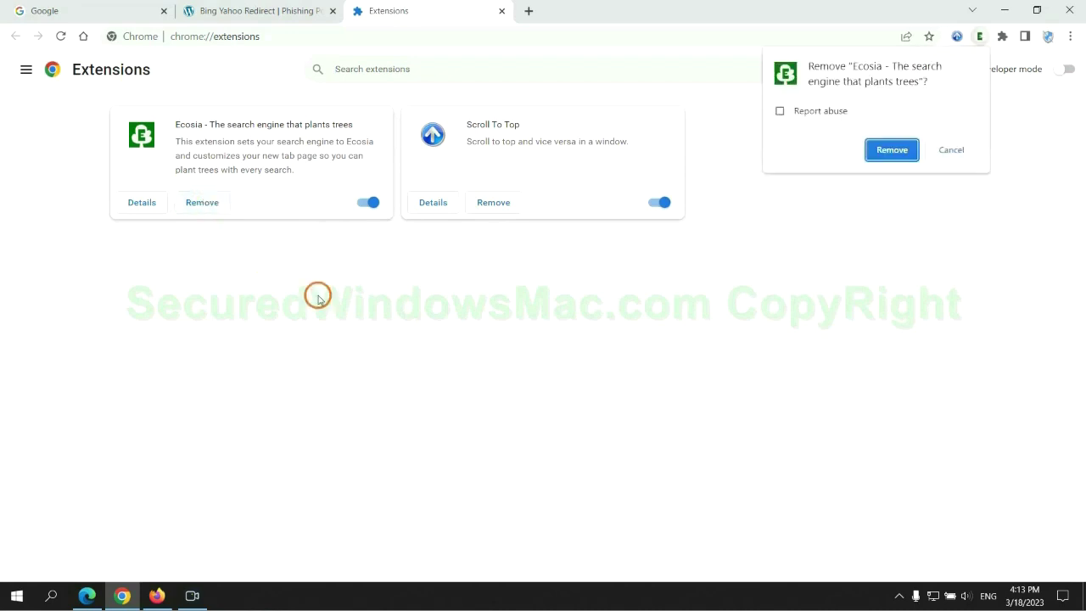
{"action": "left_click", "coordinate": [897, 148]}
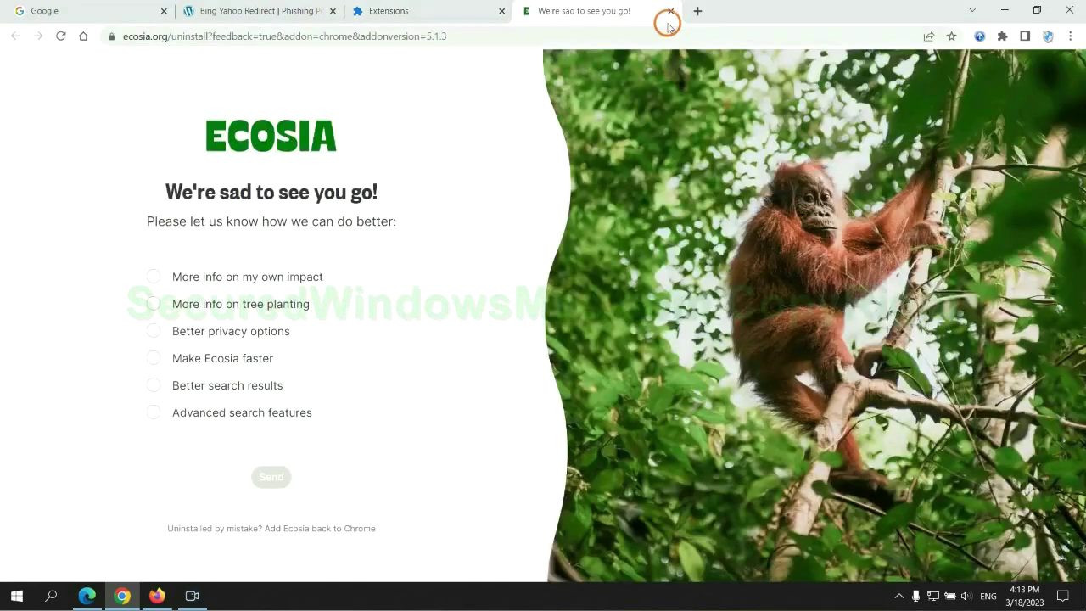
{"action": "left_click", "coordinate": [670, 10]}
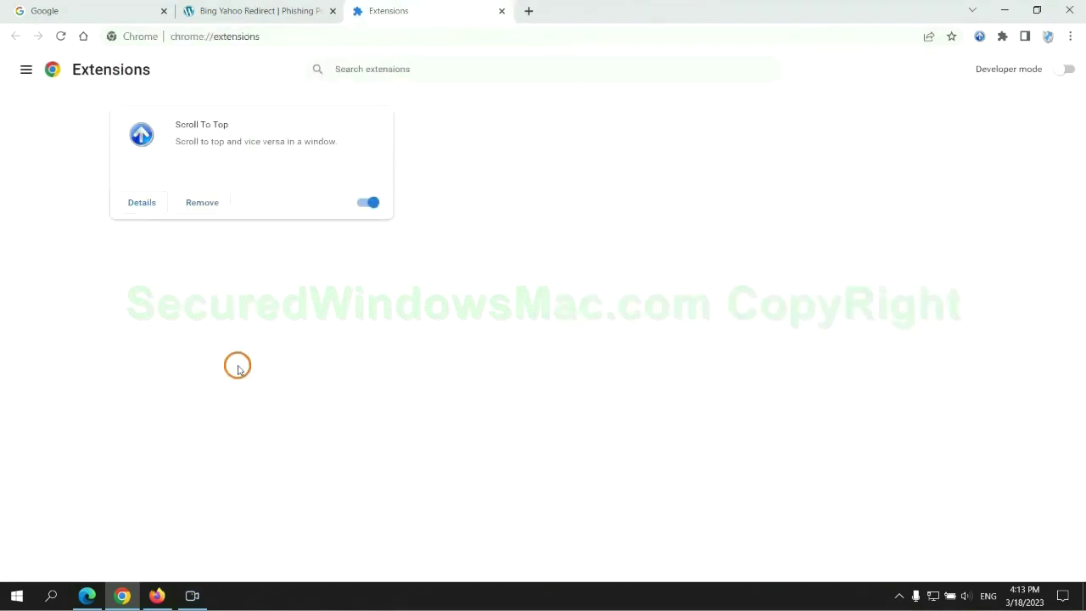
- Remove the Enhancer for YouTube add-on through Firefox's Add-ons Manager
{"action": "left_click", "coordinate": [157, 594]}
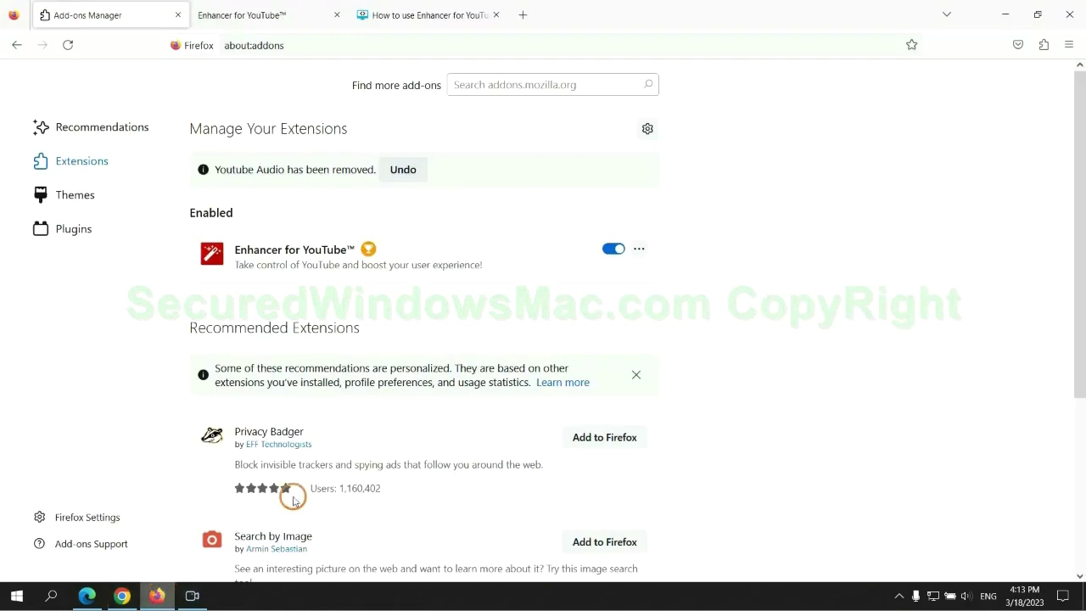
{"action": "left_click", "coordinate": [1042, 47]}
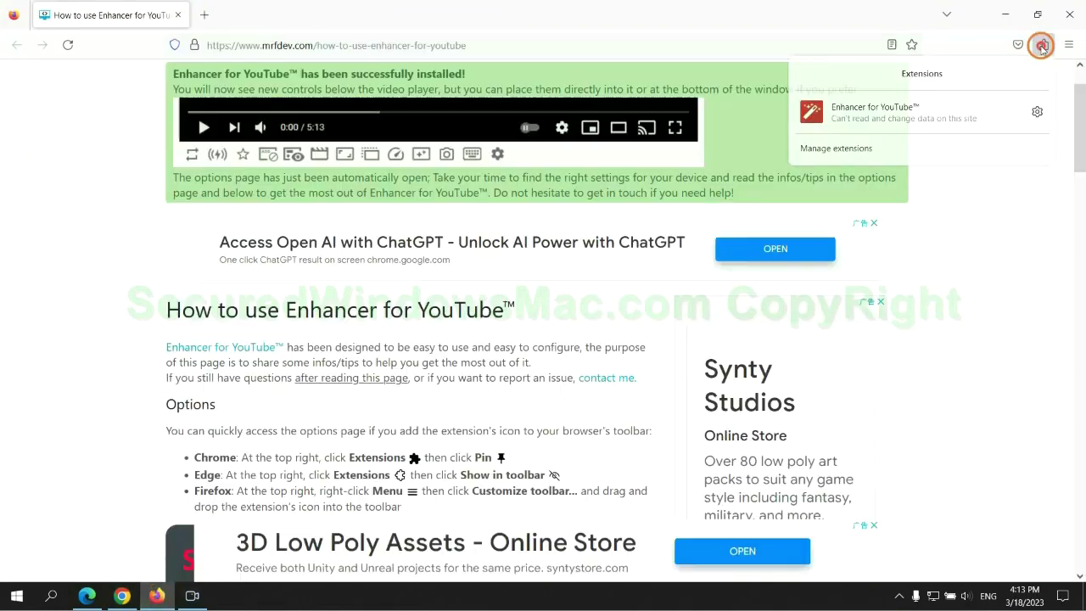
{"action": "left_click", "coordinate": [937, 146]}
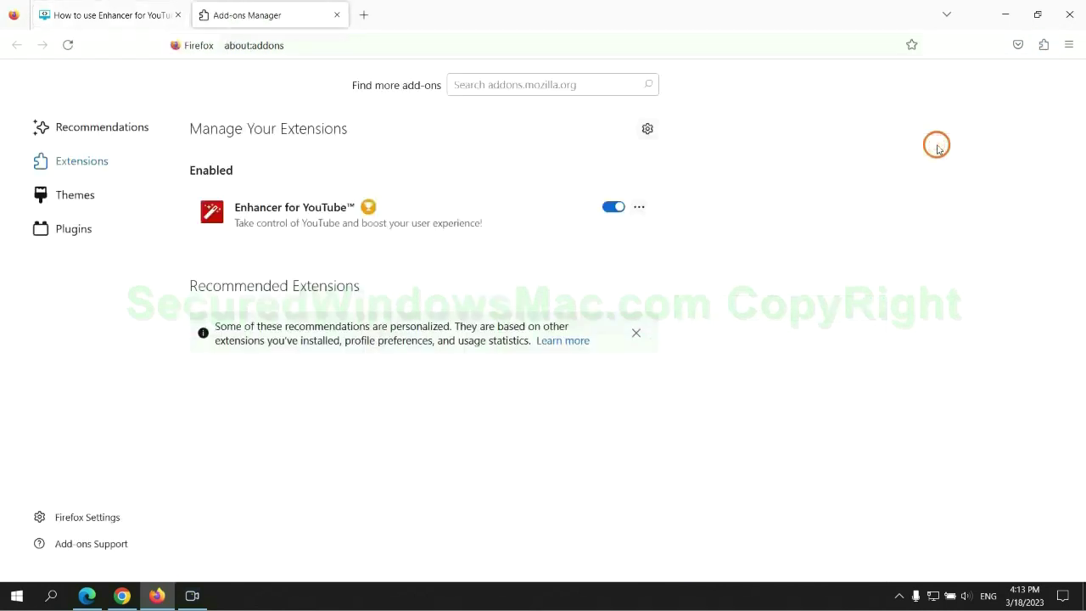
{"action": "left_click", "coordinate": [639, 206]}
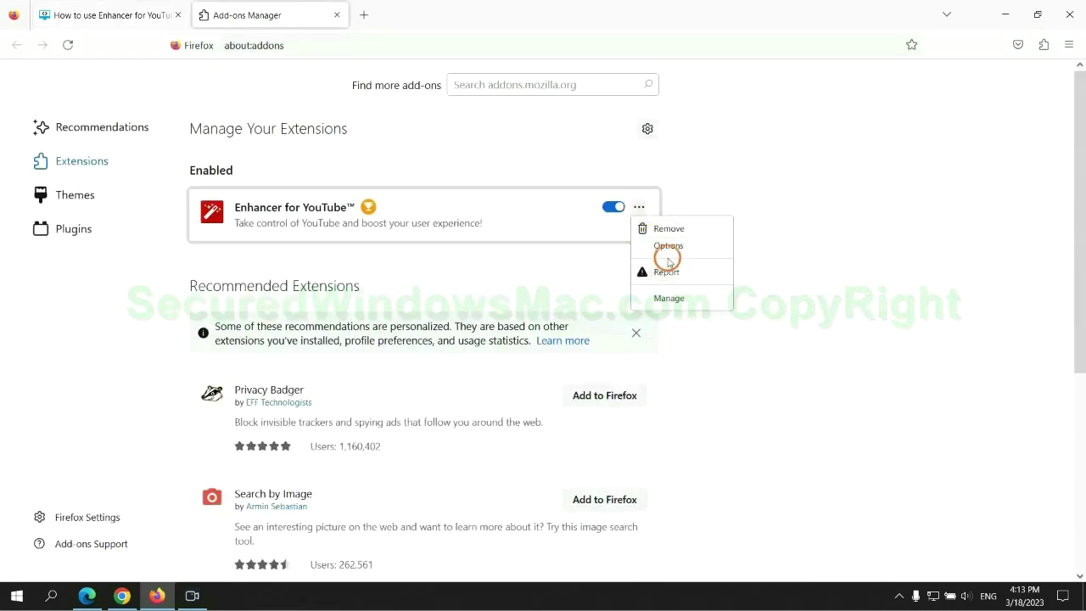
{"action": "left_click", "coordinate": [668, 228]}
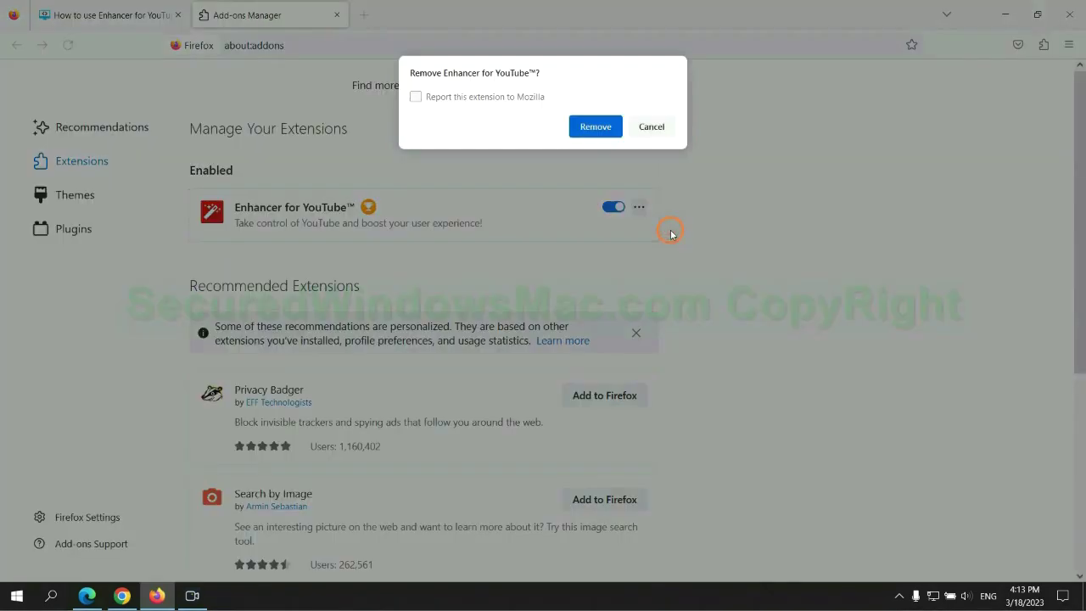
{"action": "left_click", "coordinate": [601, 125]}
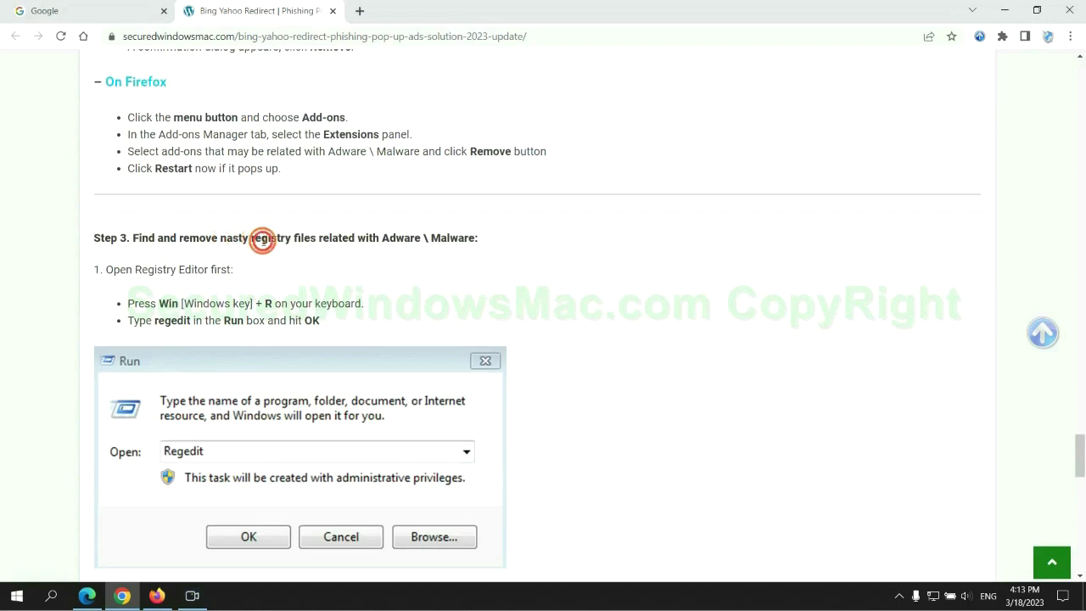
- Launch Registry Editor by running regedit from the Run box
{"action": "left_click_drag", "start_coordinate": [251, 238], "coordinate": [314, 252]}
{"action": "left_click", "coordinate": [314, 254]}
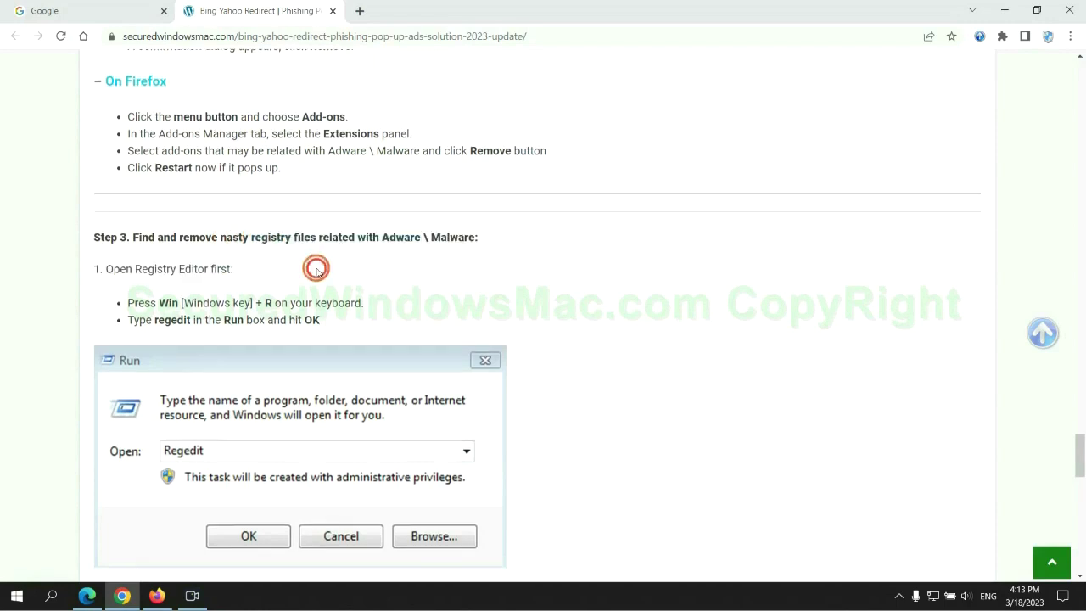
{"action": "scroll", "coordinate": [312, 259], "scroll_direction": "down", "scroll_amount": 2}
{"action": "key", "text": "super+r"}
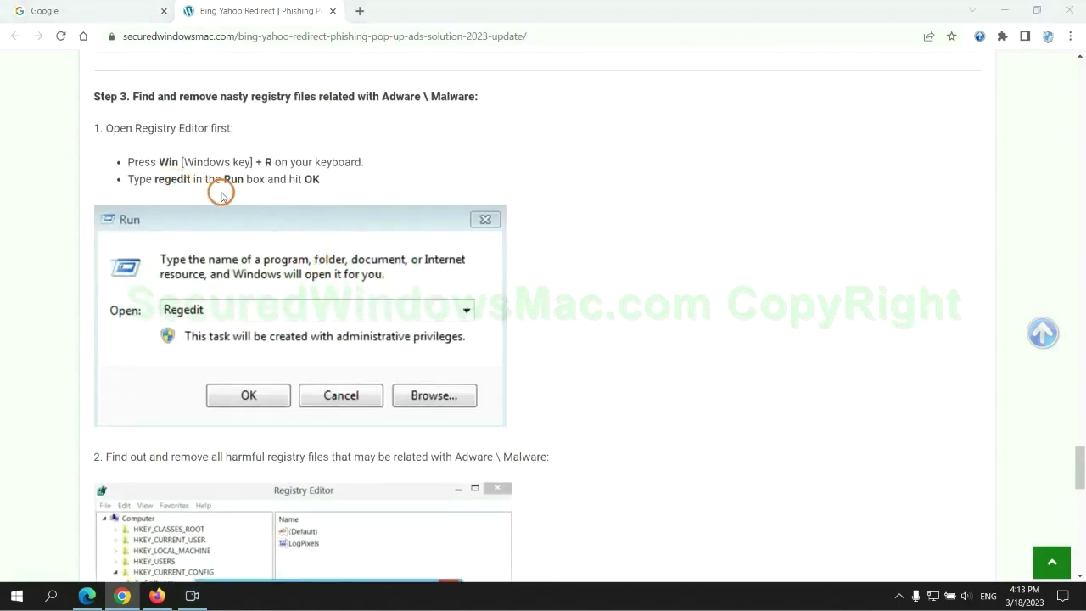
{"action": "type", "text": "rege"}
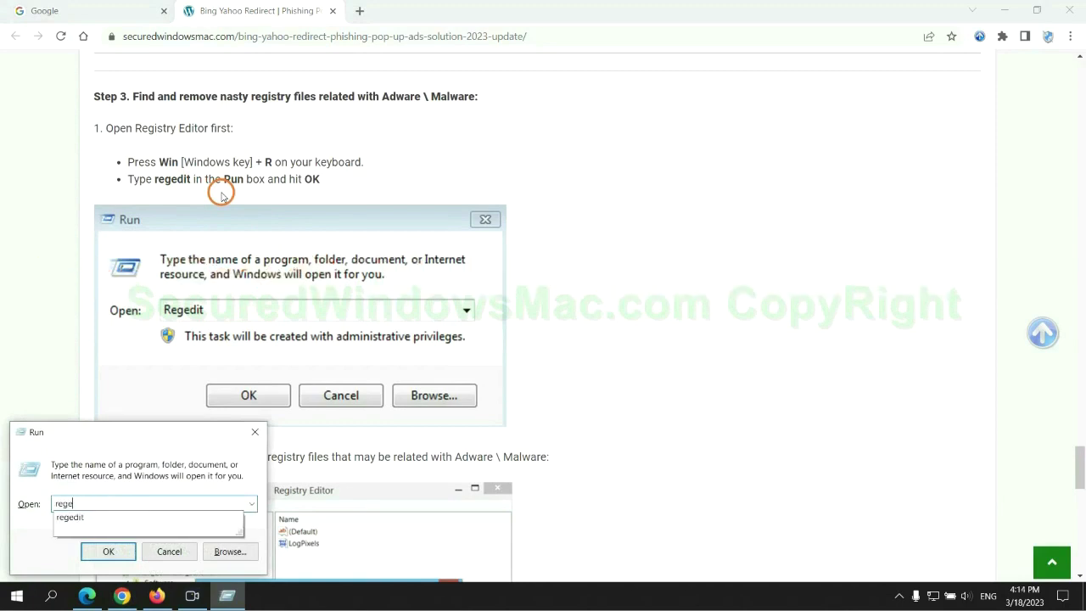
{"action": "type", "text": "dit"}
{"action": "key", "text": "Return"}
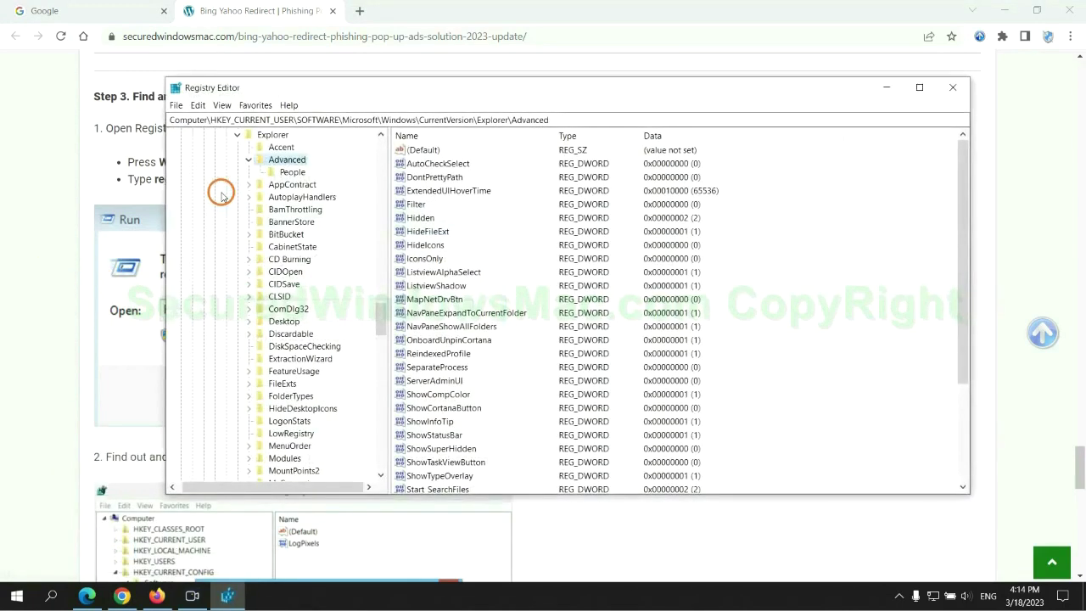
- Search the registry for Apps and bring up Delete on the StoreAppsOnTaskbar match
{"action": "left_click", "coordinate": [198, 105]}
{"action": "left_click", "coordinate": [222, 204]}
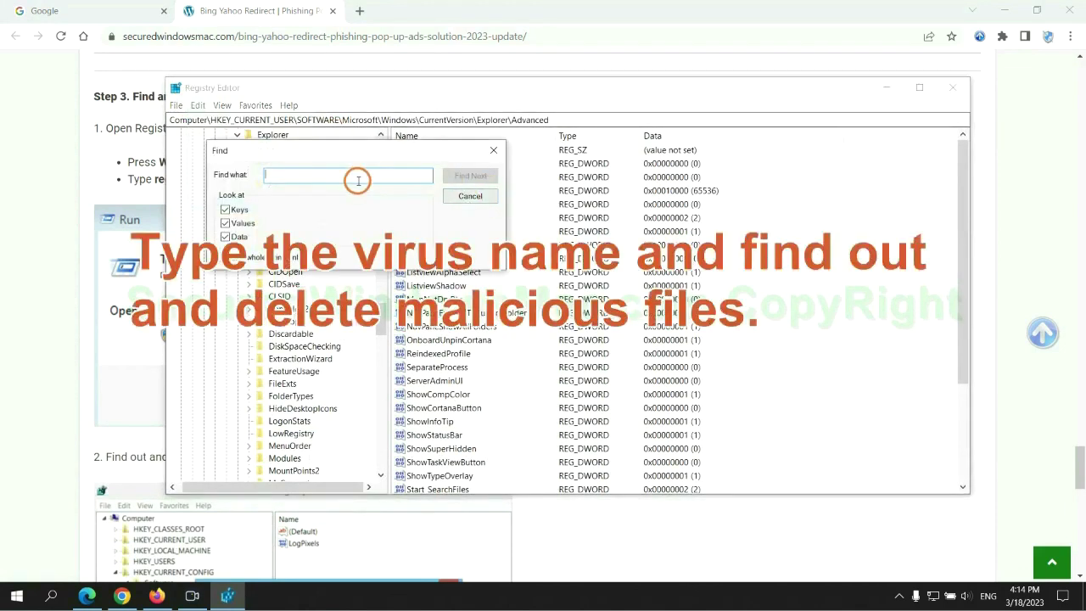
{"action": "type", "text": "Apps"}
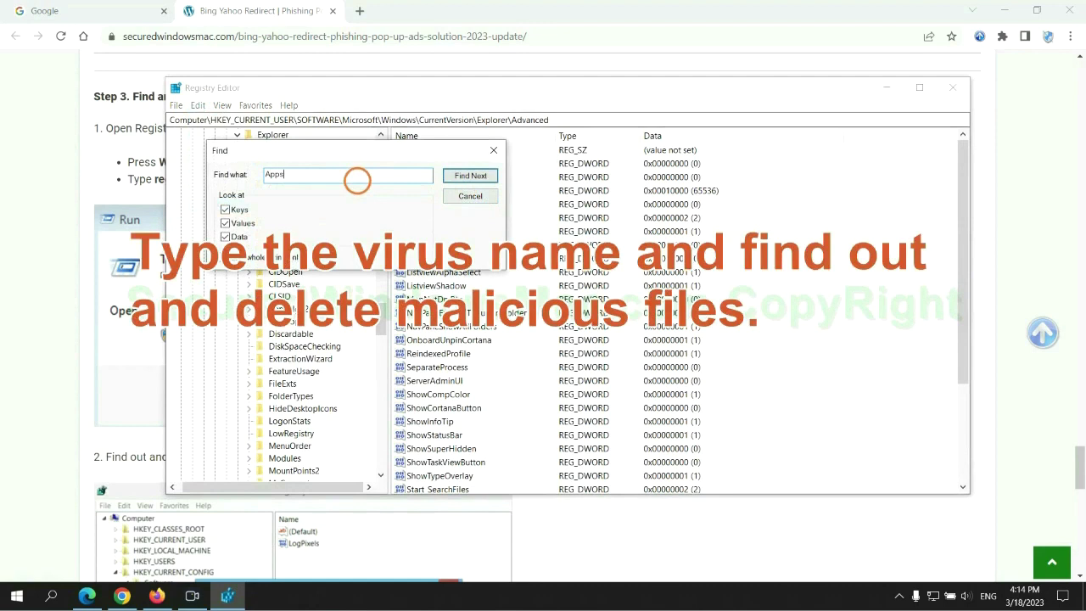
{"action": "key", "text": "Return"}
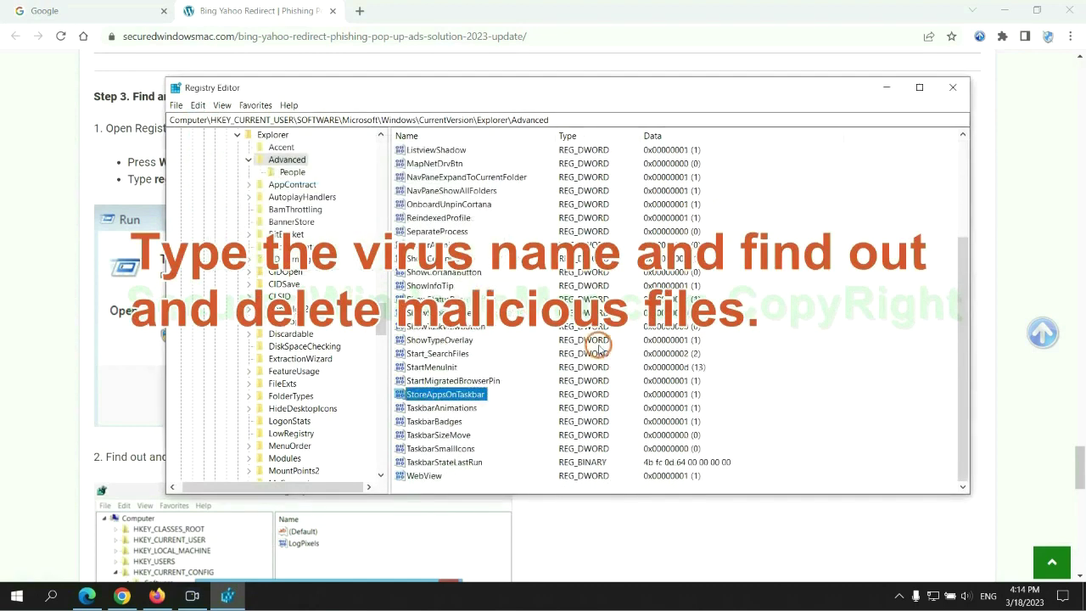
{"action": "right_click", "coordinate": [482, 396]}
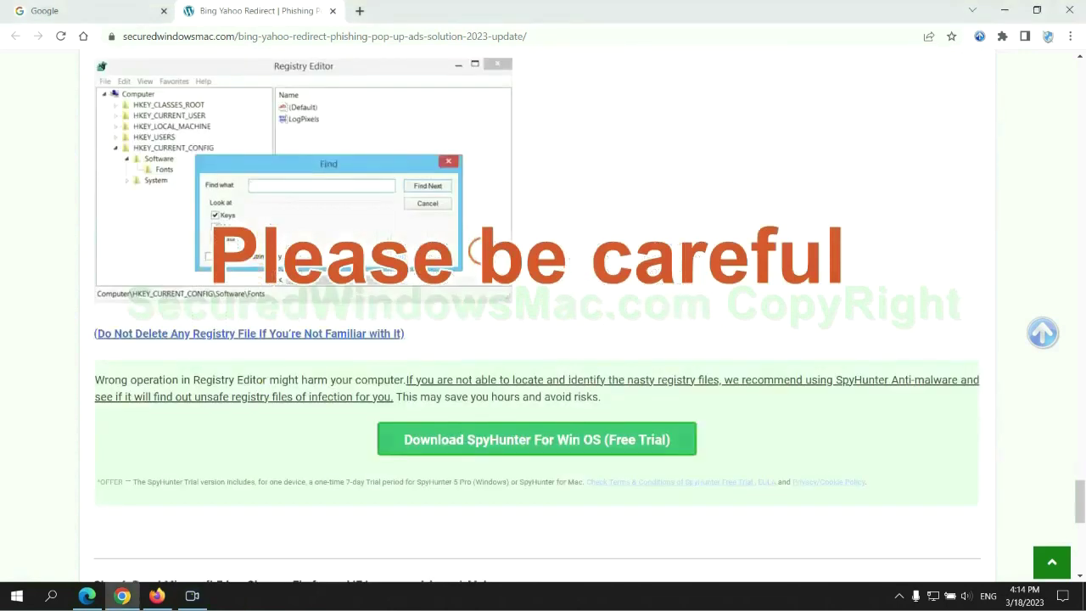
- Scroll the guide down to Step 4's reset instructions for Edge, Chrome, Firefox and IE
{"action": "scroll", "coordinate": [479, 251], "scroll_direction": "down", "scroll_amount": 1}
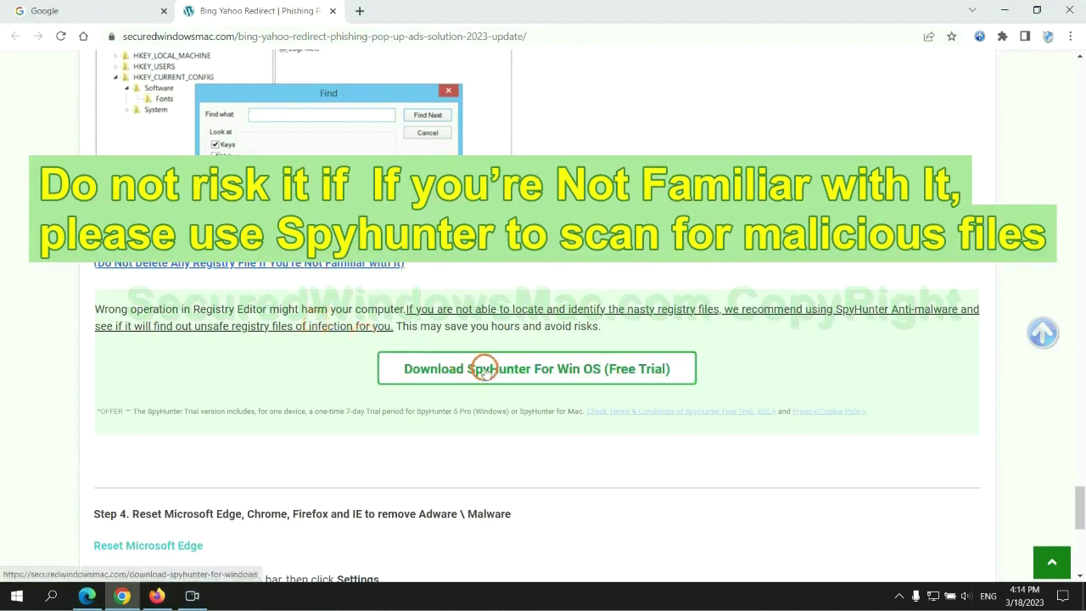
{"action": "scroll", "coordinate": [484, 369], "scroll_direction": "down", "scroll_amount": 5}
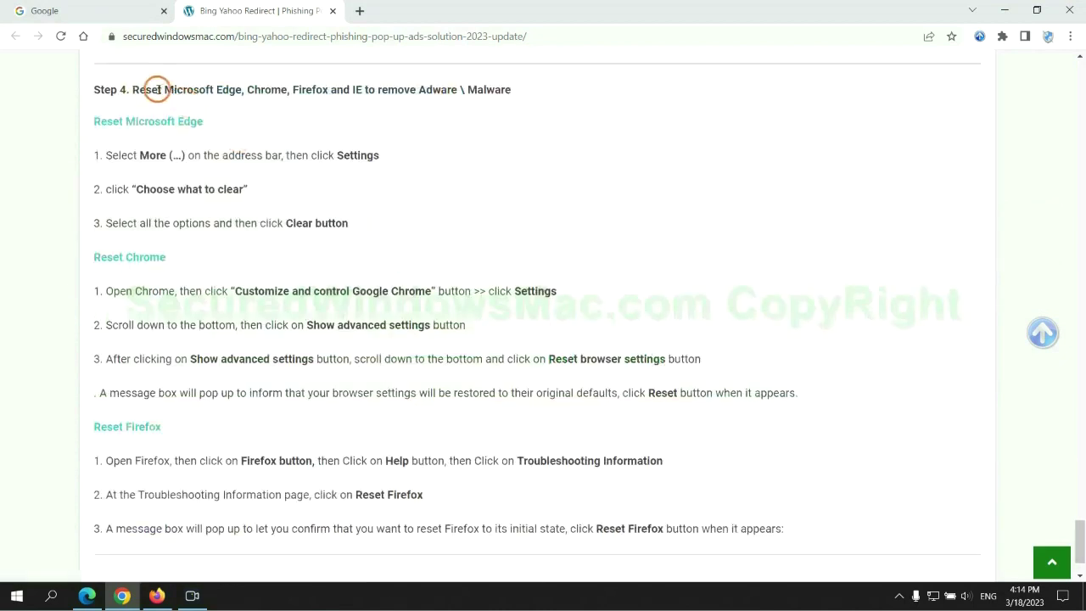
{"action": "double_click", "coordinate": [146, 89]}
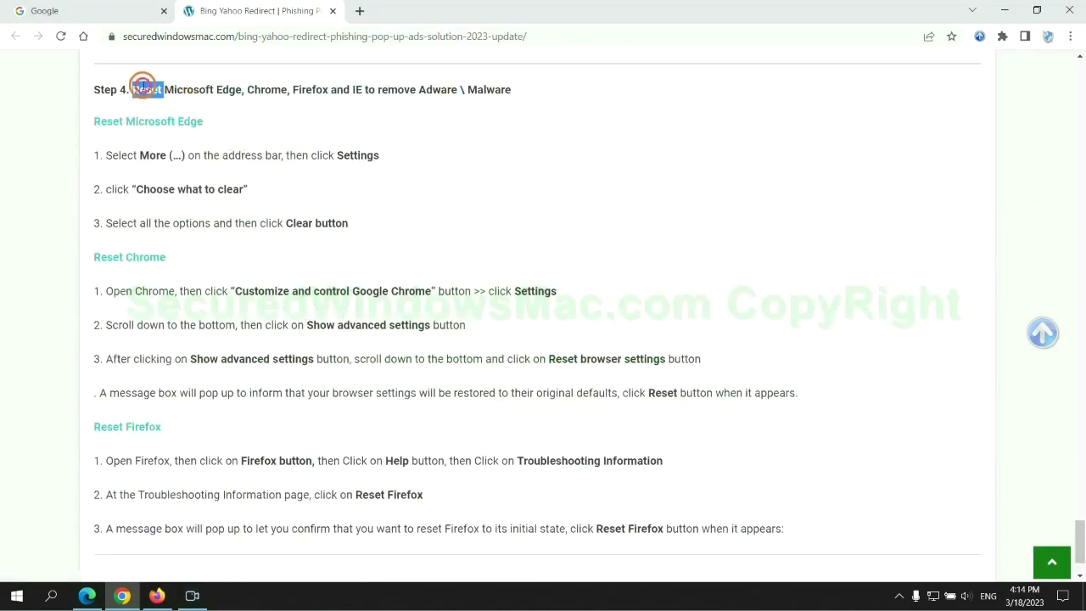
{"action": "left_click", "coordinate": [416, 123]}
- In Edge's Privacy, search, and services settings, open Choose what to clear for browsing data
{"action": "left_click", "coordinate": [87, 594]}
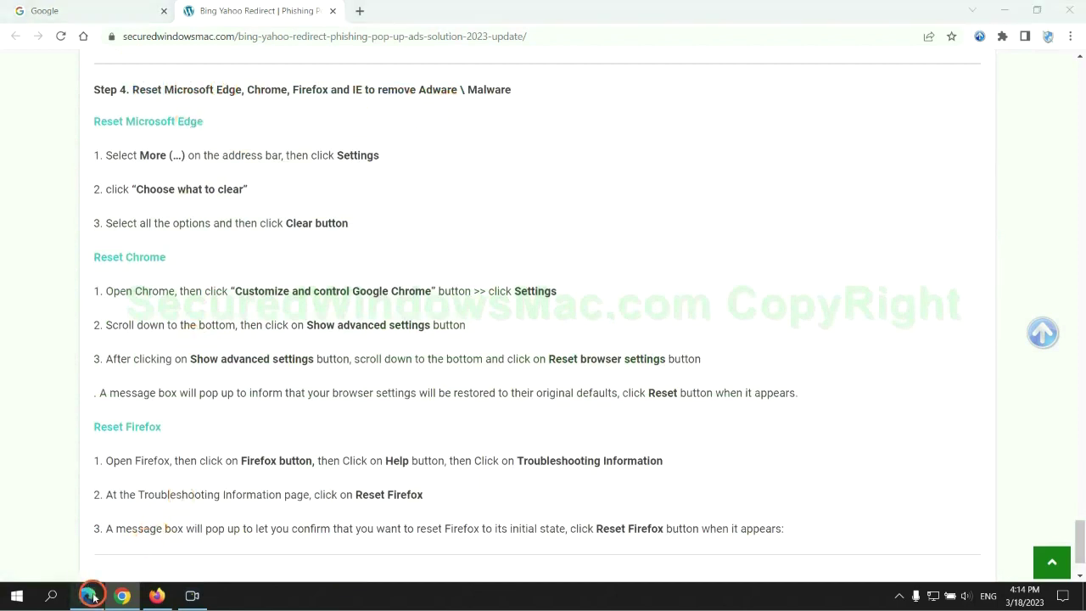
{"action": "left_click", "coordinate": [1028, 38]}
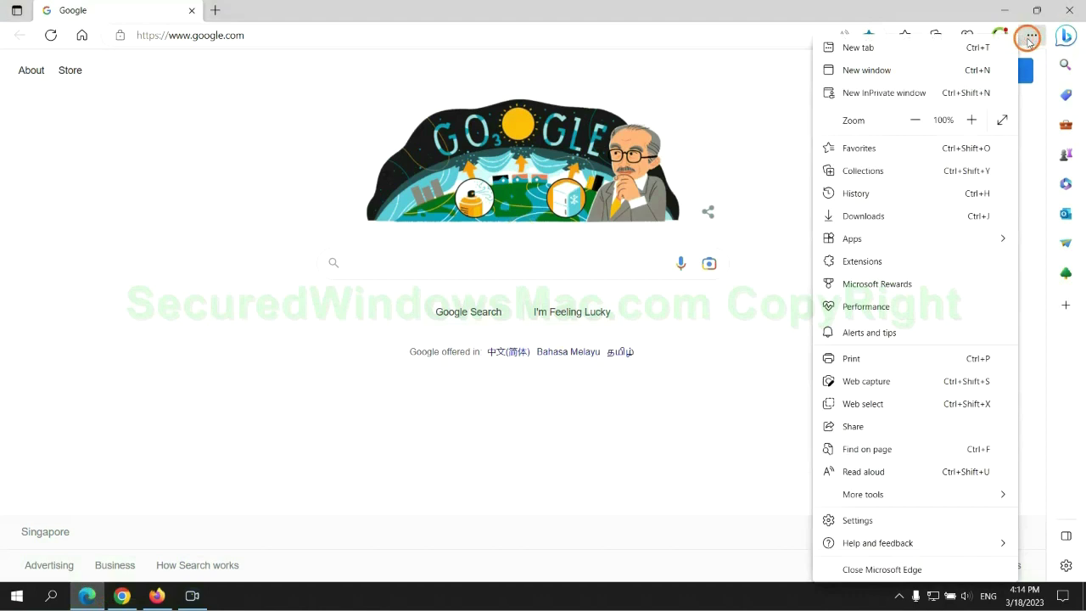
{"action": "left_click", "coordinate": [853, 520]}
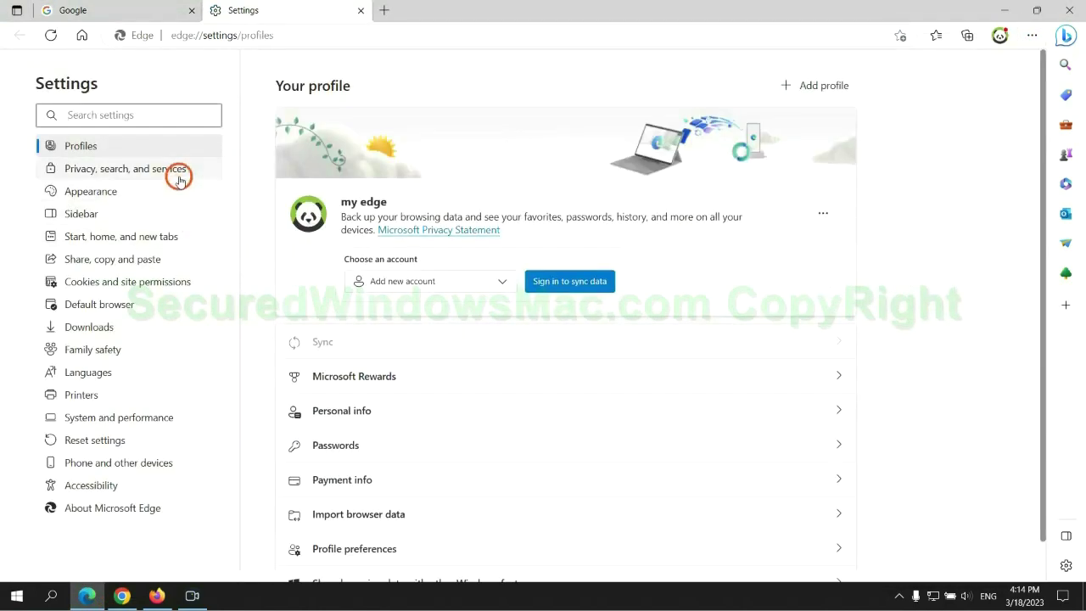
{"action": "left_click", "coordinate": [178, 179]}
{"action": "scroll", "coordinate": [928, 386], "scroll_direction": "down", "scroll_amount": 3}
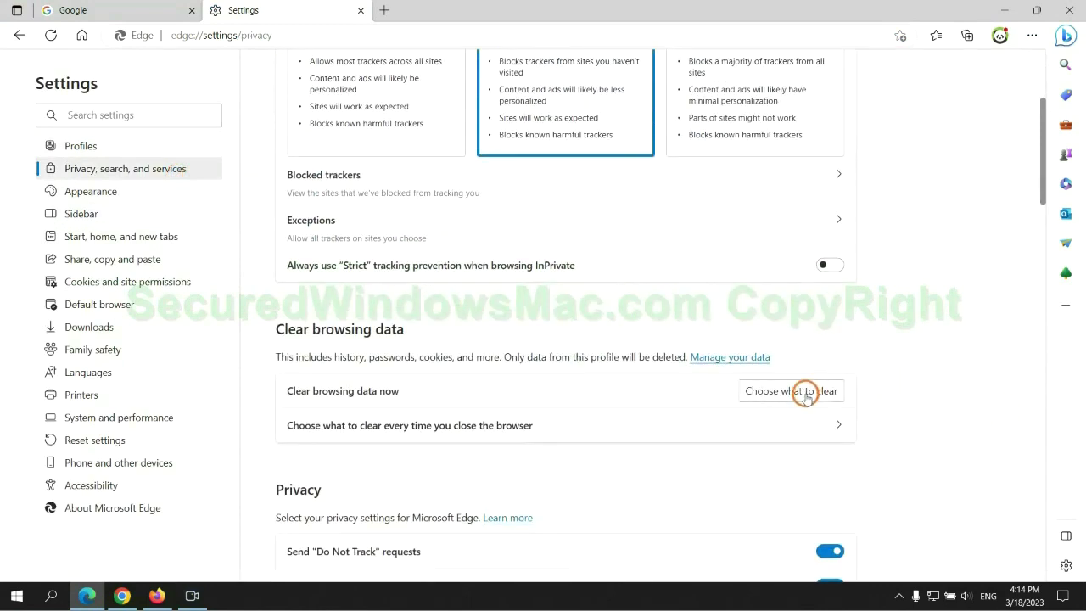
{"action": "left_click", "coordinate": [804, 393]}
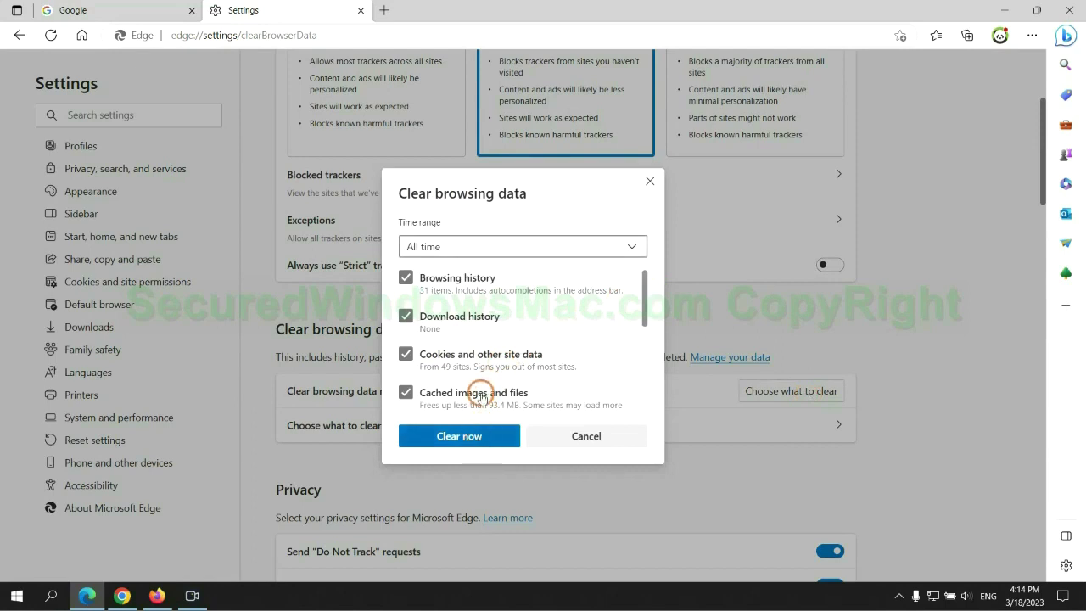
- In Chrome's settings, bring up the Restore settings to their original defaults confirmation
{"action": "left_click", "coordinate": [123, 594]}
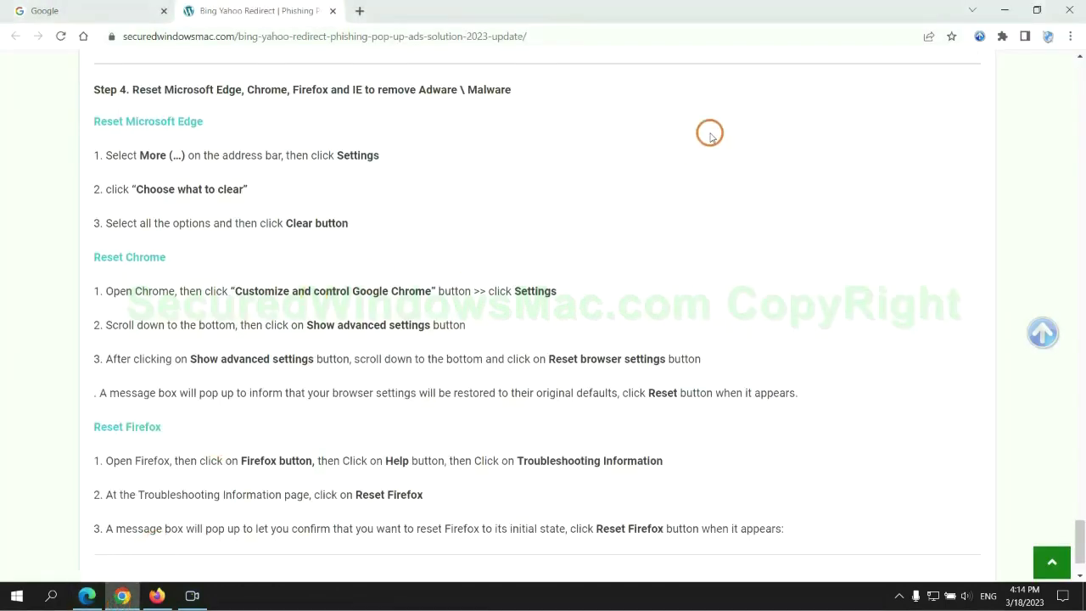
{"action": "left_click", "coordinate": [1070, 37]}
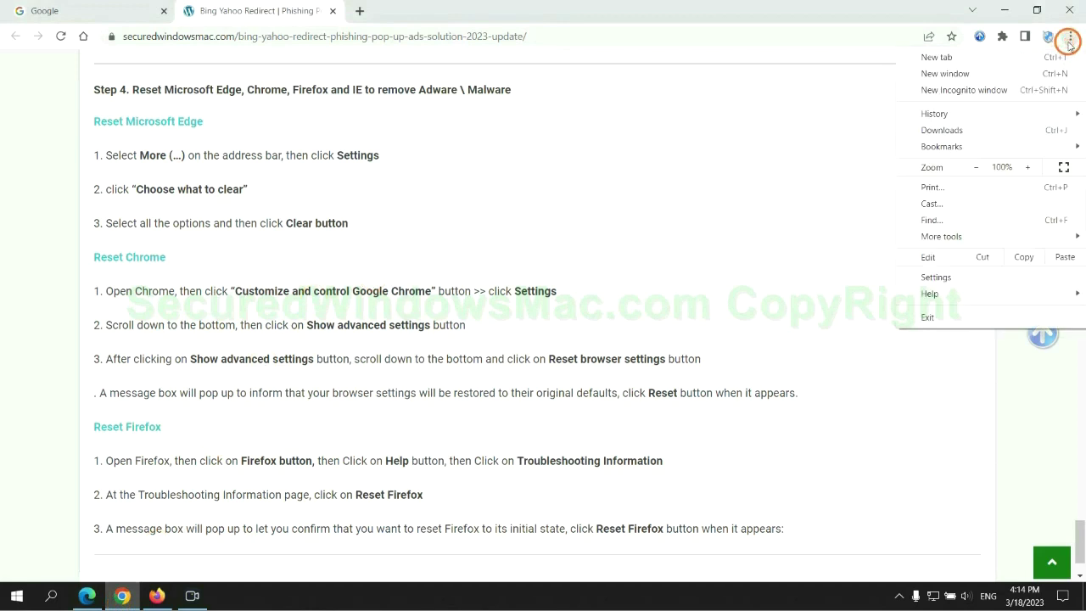
{"action": "left_click", "coordinate": [942, 275]}
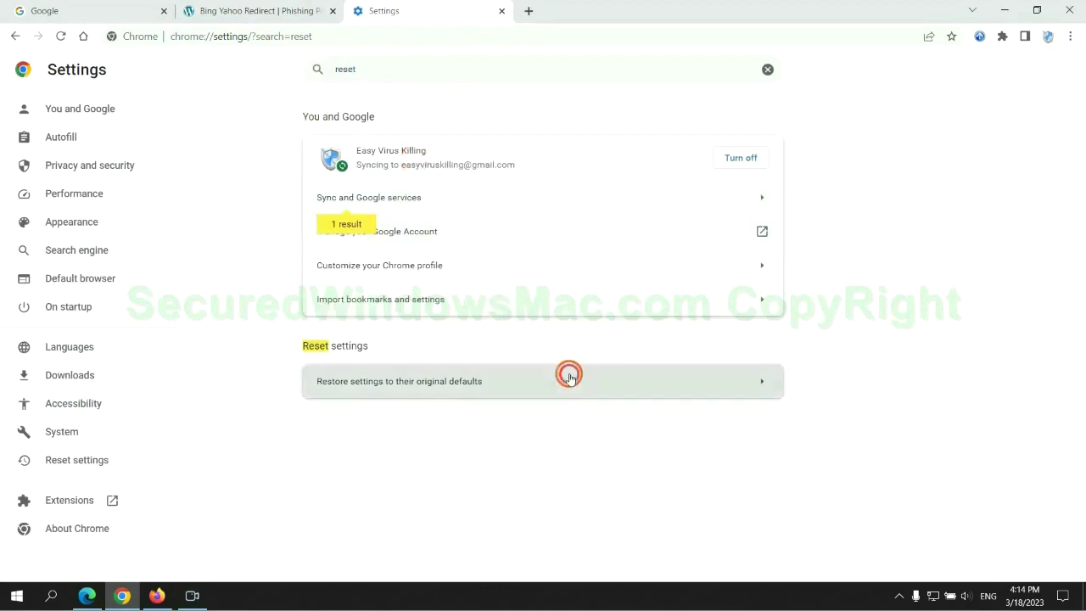
{"action": "left_click", "coordinate": [569, 376]}
{"action": "left_click", "coordinate": [674, 370]}
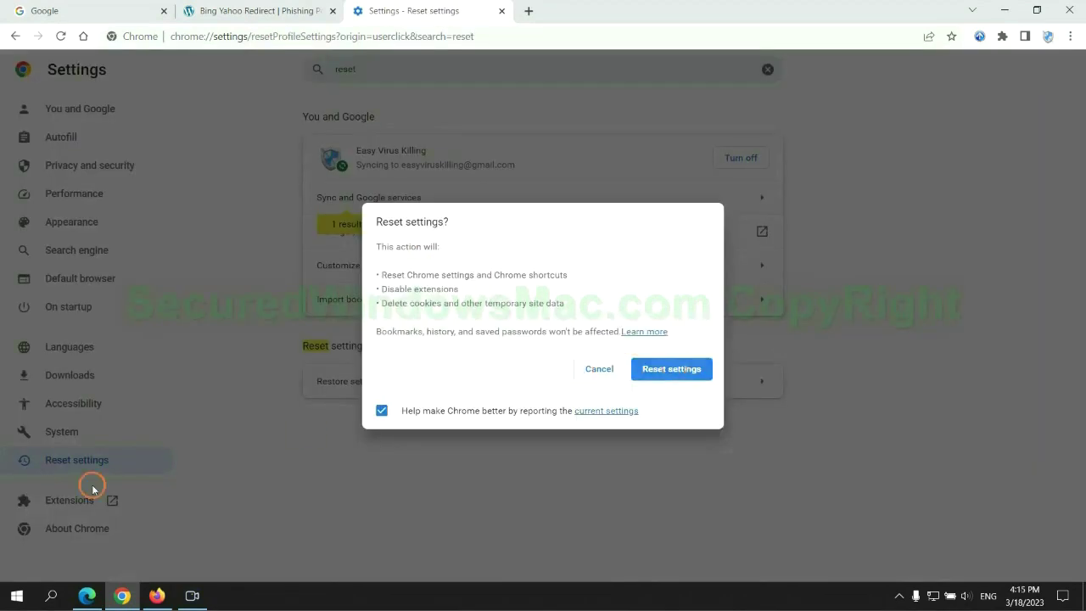
- Bring up Firefox's Refresh Firefox prompt from Troubleshooting Information, then highlight the guide's SpyHunter note
{"action": "left_click", "coordinate": [155, 587]}
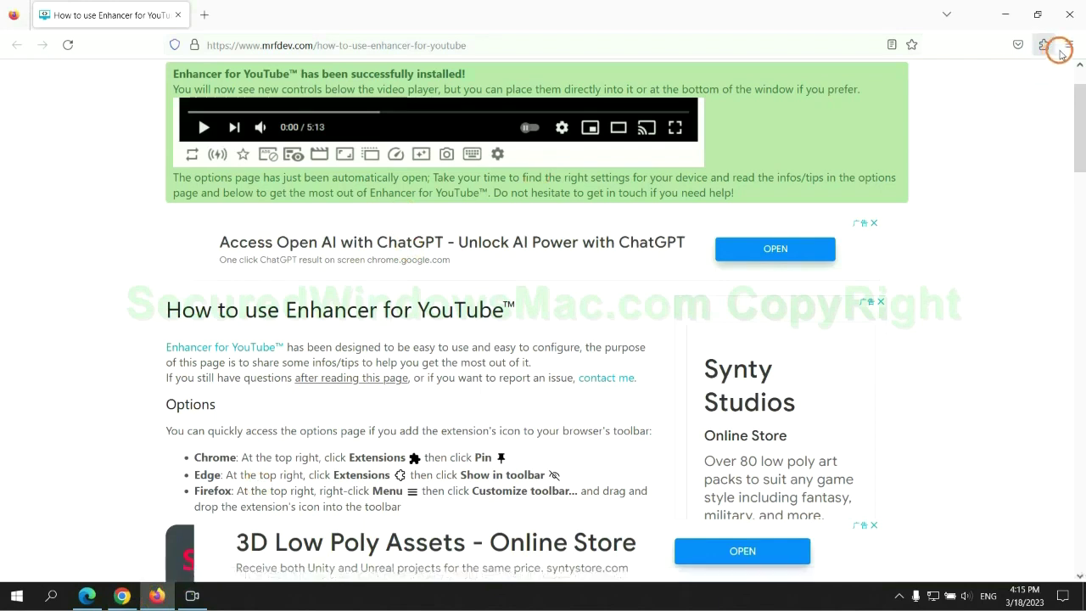
{"action": "left_click", "coordinate": [1062, 49]}
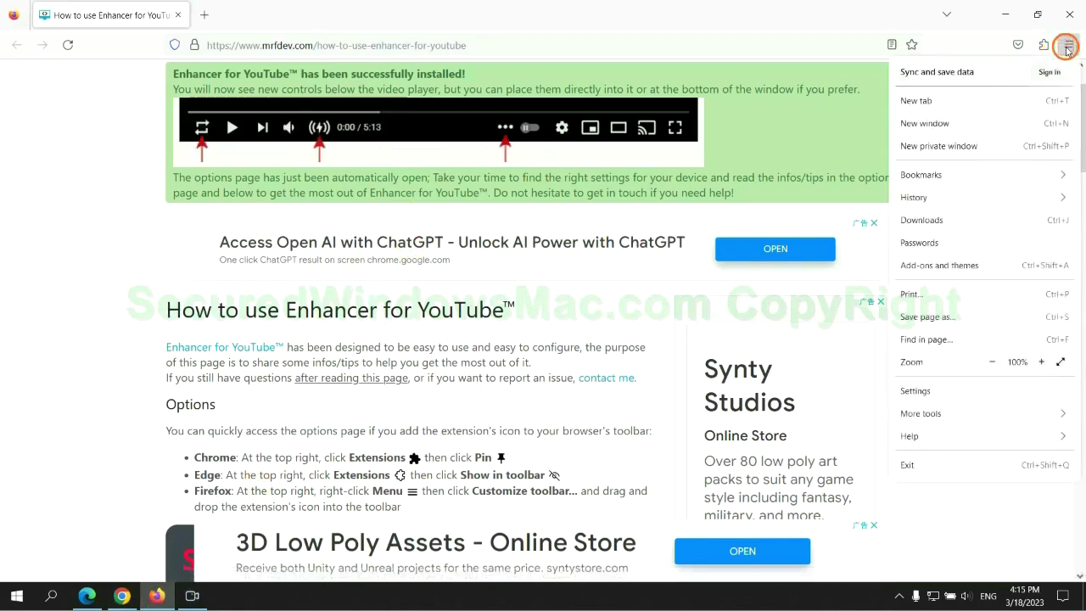
{"action": "left_click", "coordinate": [923, 436]}
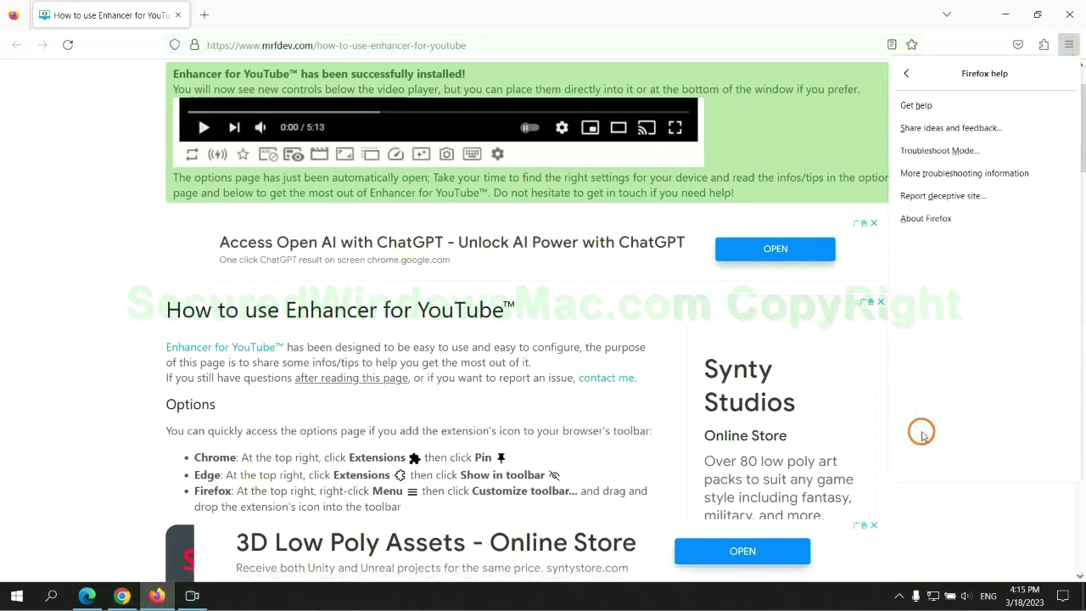
{"action": "left_click", "coordinate": [968, 175]}
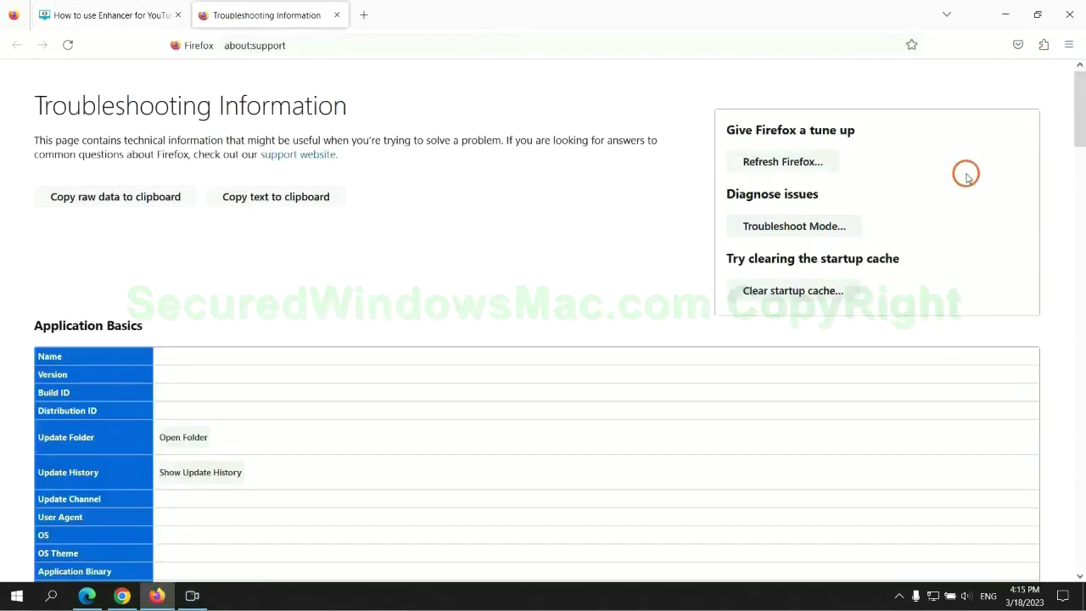
{"action": "left_click", "coordinate": [739, 166]}
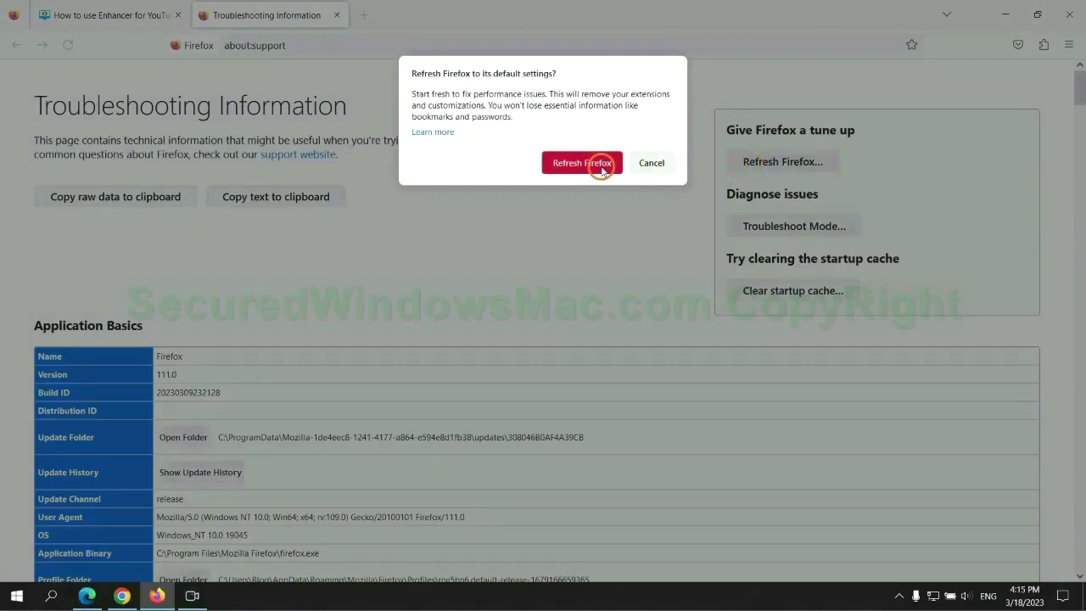
{"action": "left_click", "coordinate": [122, 596]}
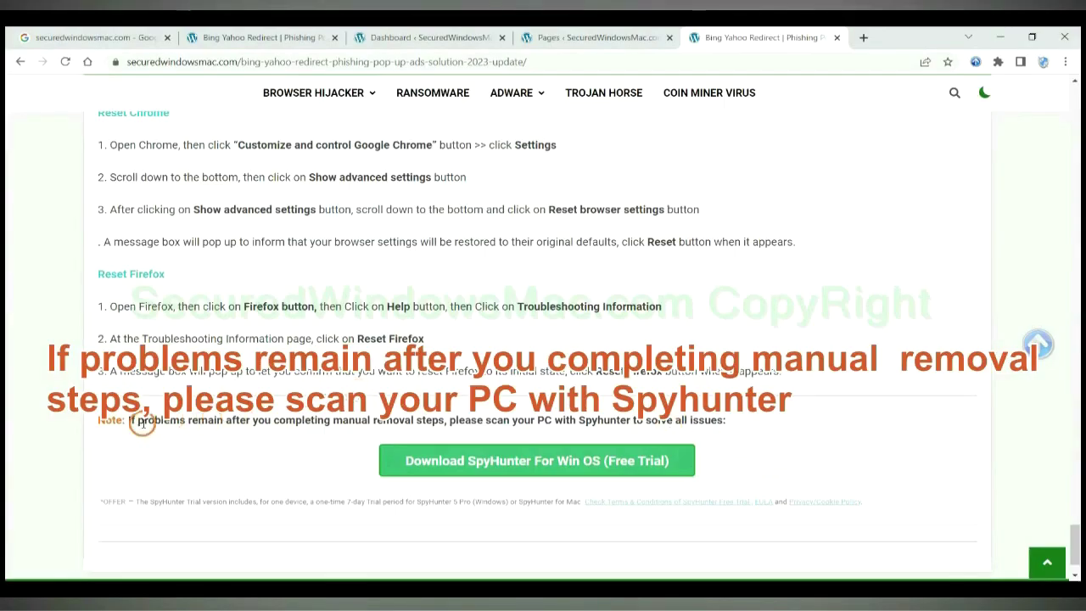
{"action": "left_click_drag", "start_coordinate": [127, 422], "coordinate": [239, 426]}
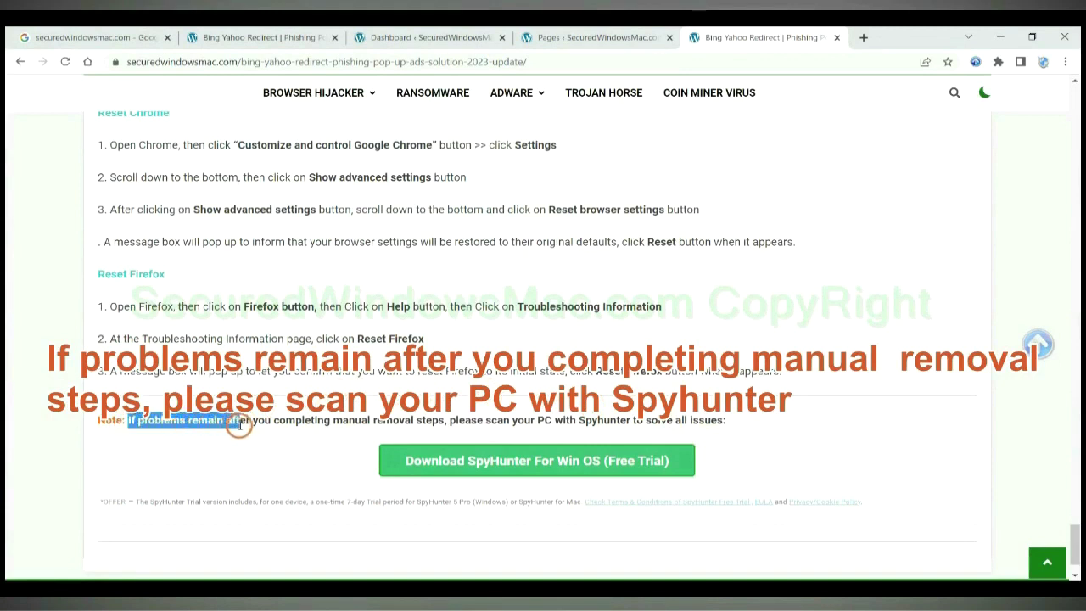